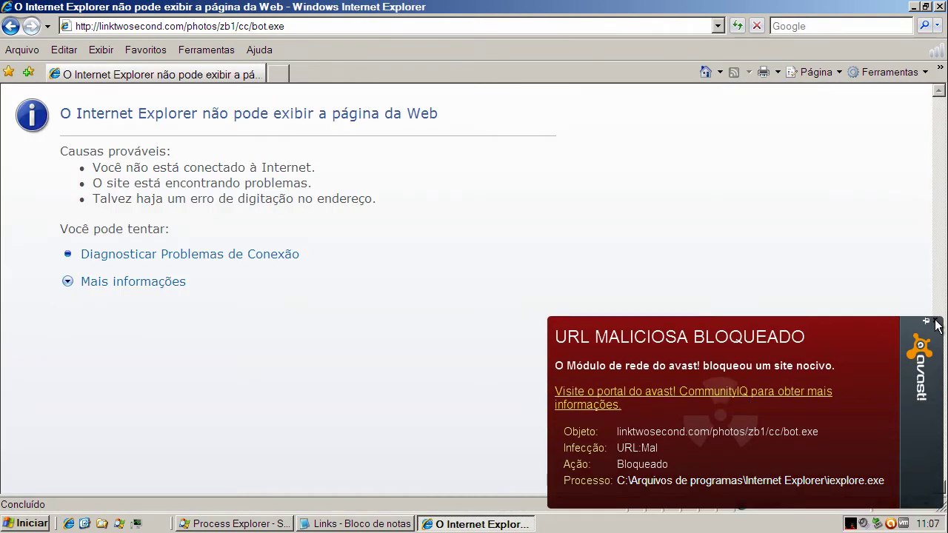
- Close the avast alert for the blocked bot.exe link and return the browser to its Google home page
{"action": "left_click", "coordinate": [937, 325]}
{"action": "left_click", "coordinate": [704, 72]}
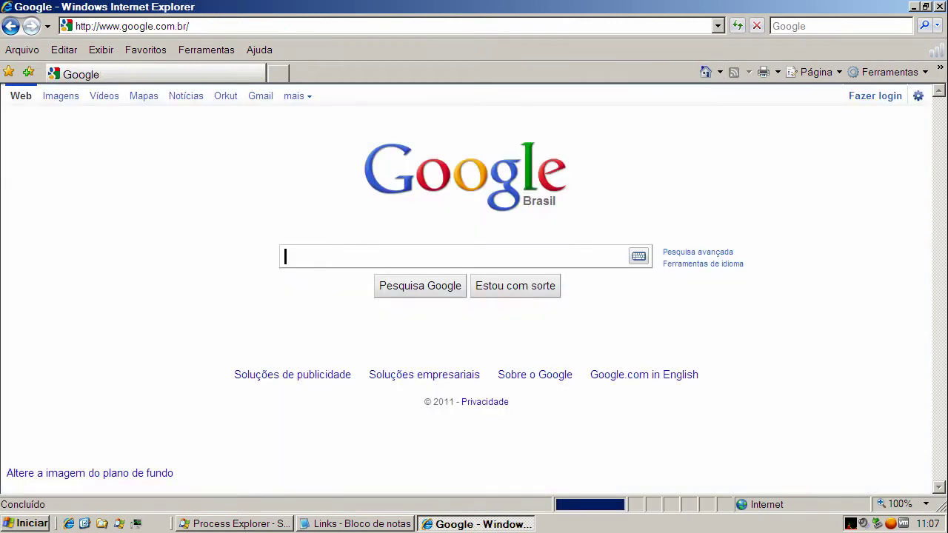
- Copy yahooauto.info/d.php?f=27&e=6 from the Links notes, load it in Internet Explorer and dismiss the antivirus alert
{"action": "left_click", "coordinate": [389, 524]}
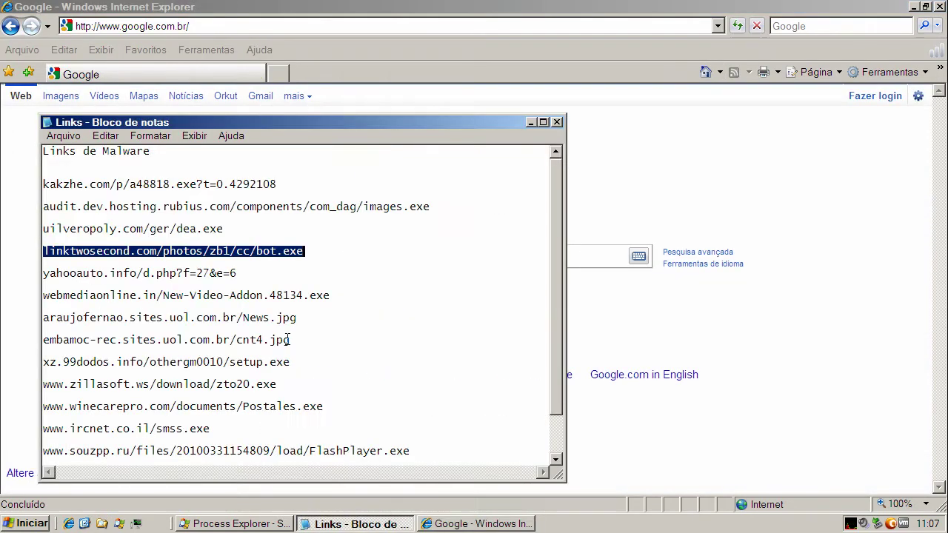
{"action": "double_click", "coordinate": [187, 272]}
{"action": "right_click", "coordinate": [187, 271]}
{"action": "left_click", "coordinate": [217, 316]}
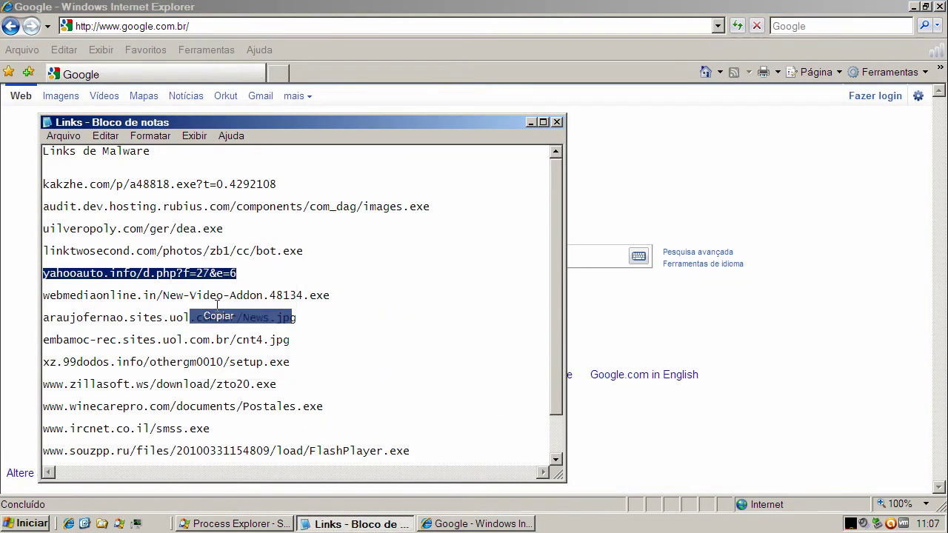
{"action": "left_click", "coordinate": [198, 27]}
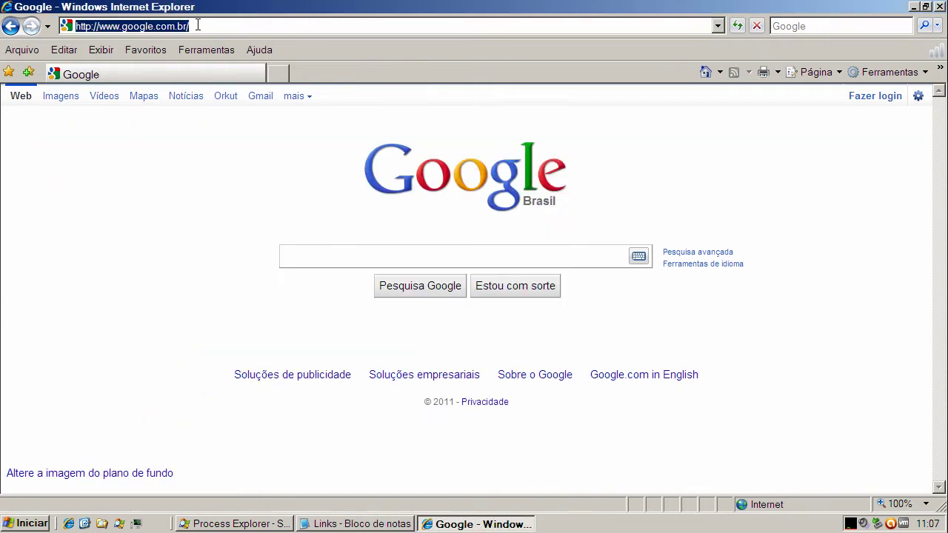
{"action": "key", "text": "ctrl+v"}
{"action": "key", "text": "Return"}
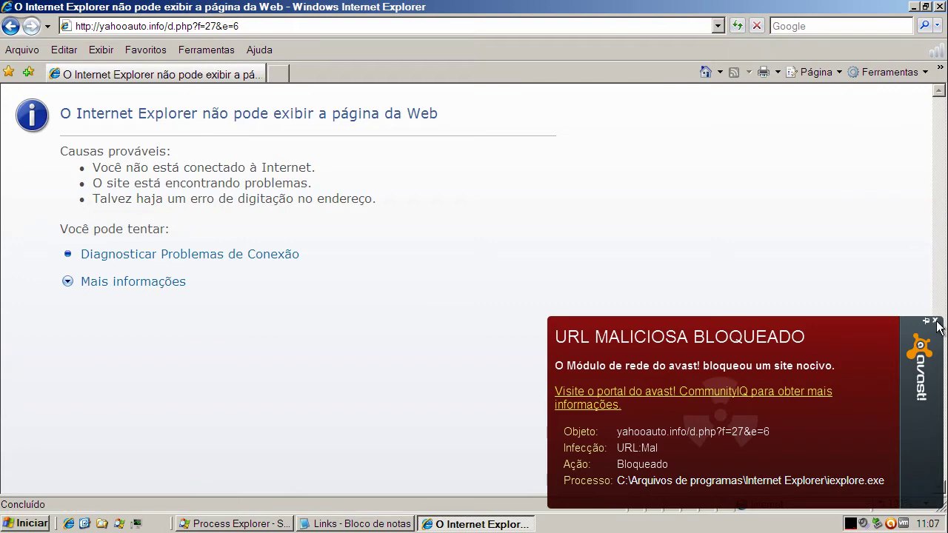
{"action": "left_click", "coordinate": [936, 322]}
- Copy webmediaonline.in/New-Video-Addon.48134.exe from the Links notes, load it in Internet Explorer and run the offered file
{"action": "left_click", "coordinate": [349, 523]}
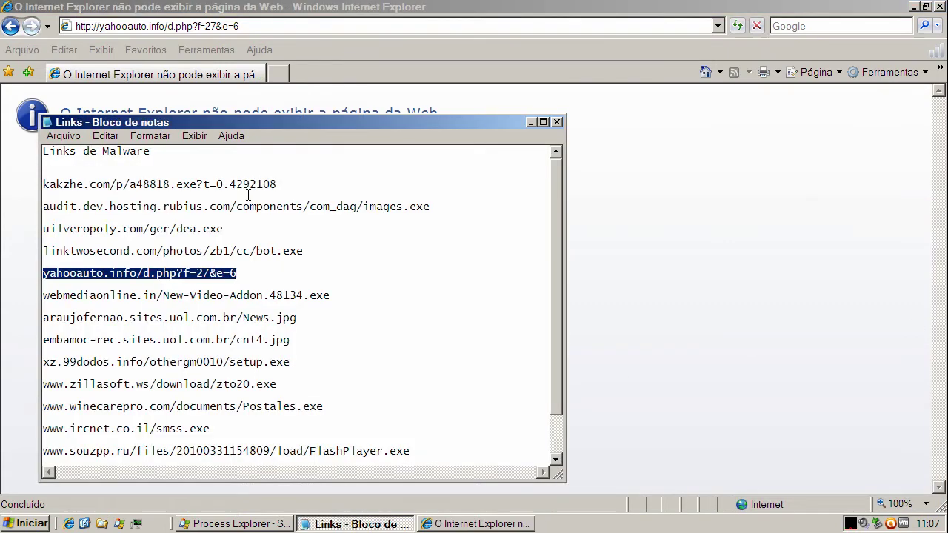
{"action": "double_click", "coordinate": [229, 295]}
{"action": "right_click", "coordinate": [230, 295]}
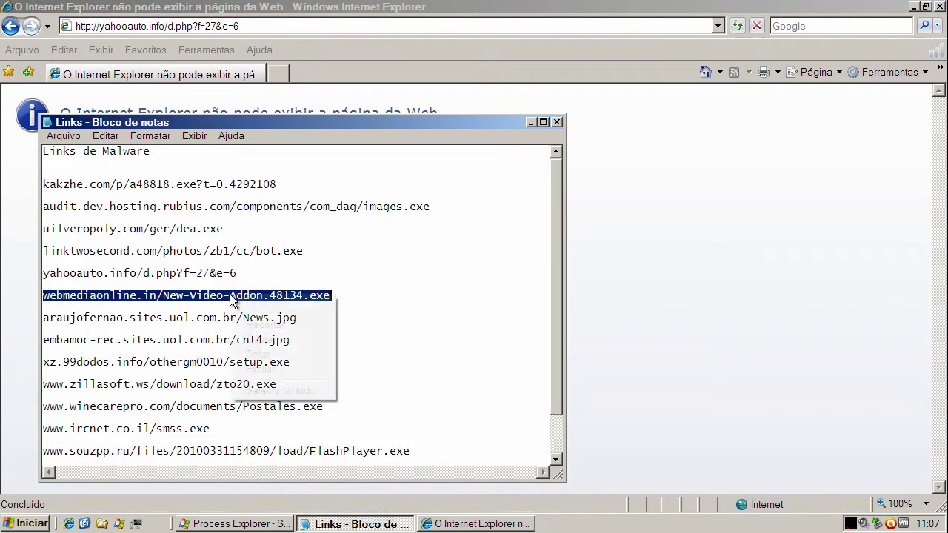
{"action": "left_click", "coordinate": [258, 339]}
{"action": "left_click", "coordinate": [200, 26]}
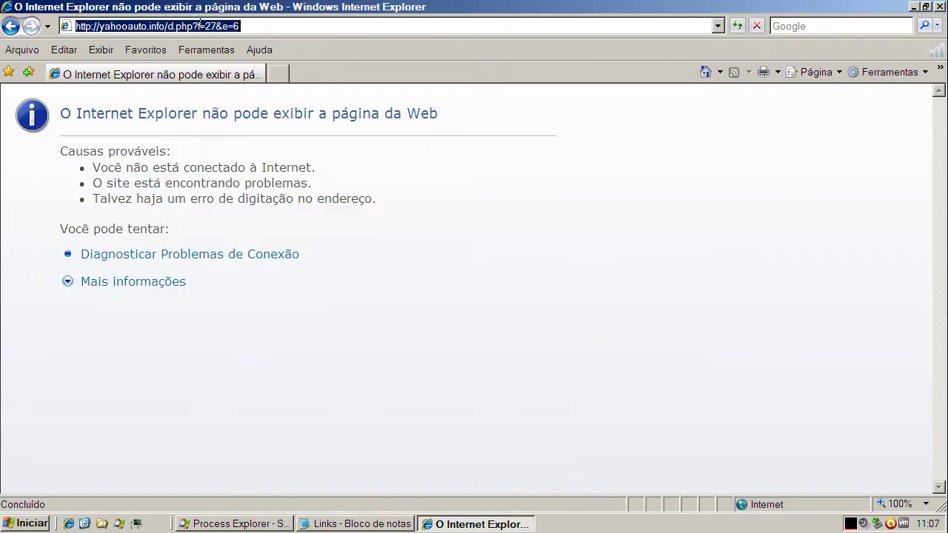
{"action": "key", "text": "ctrl+v"}
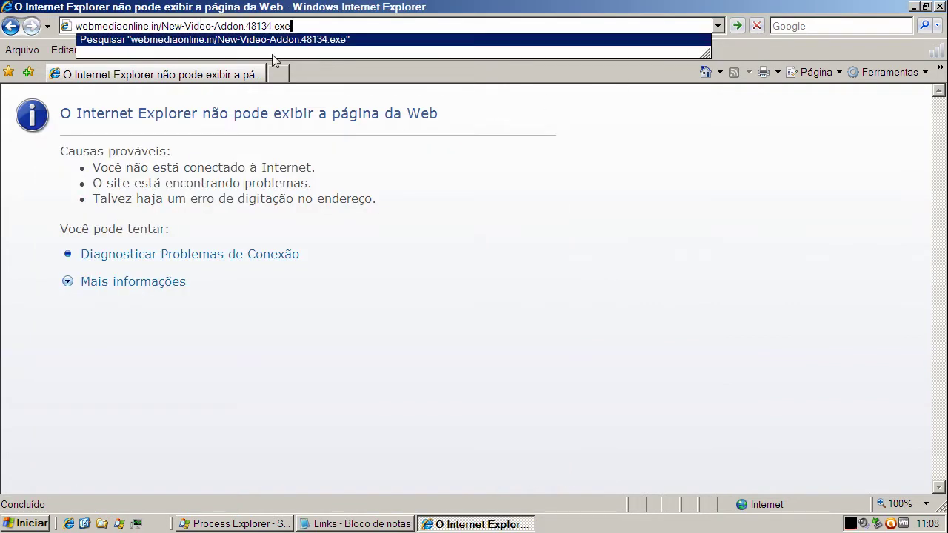
{"action": "key", "text": "Return"}
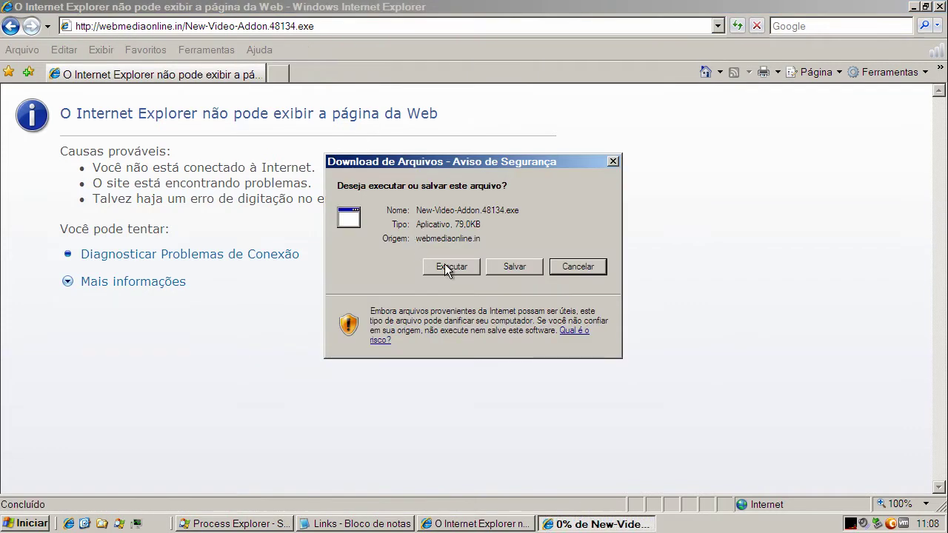
{"action": "left_click", "coordinate": [447, 266]}
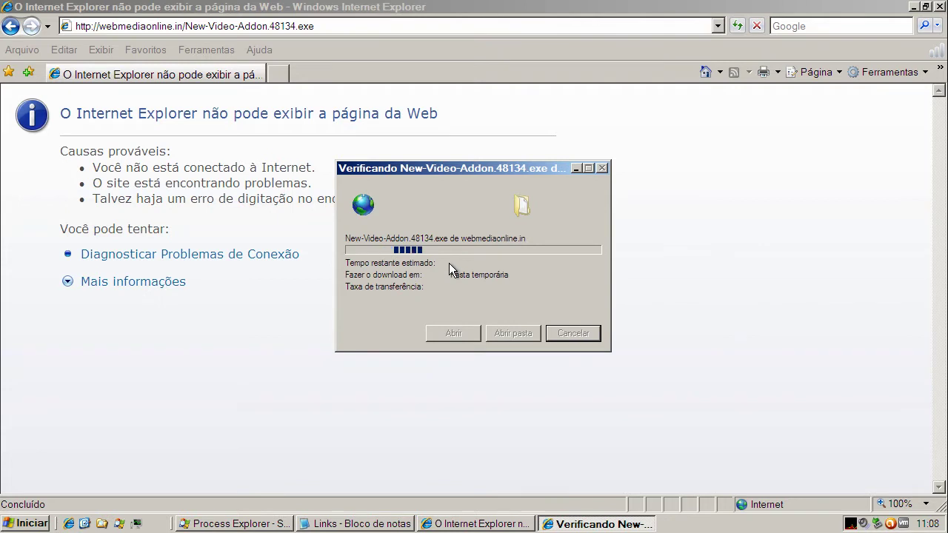
{"action": "left_click", "coordinate": [541, 259]}
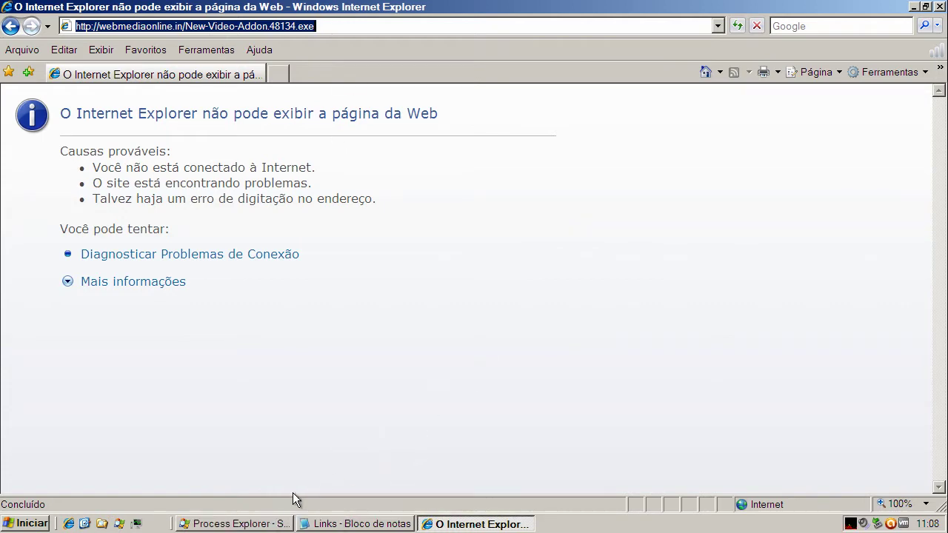
- Inspect the New-Video-Addon.48134[1].exe process in Process Explorer and decline sending its error report to Microsoft
{"action": "left_click", "coordinate": [278, 525]}
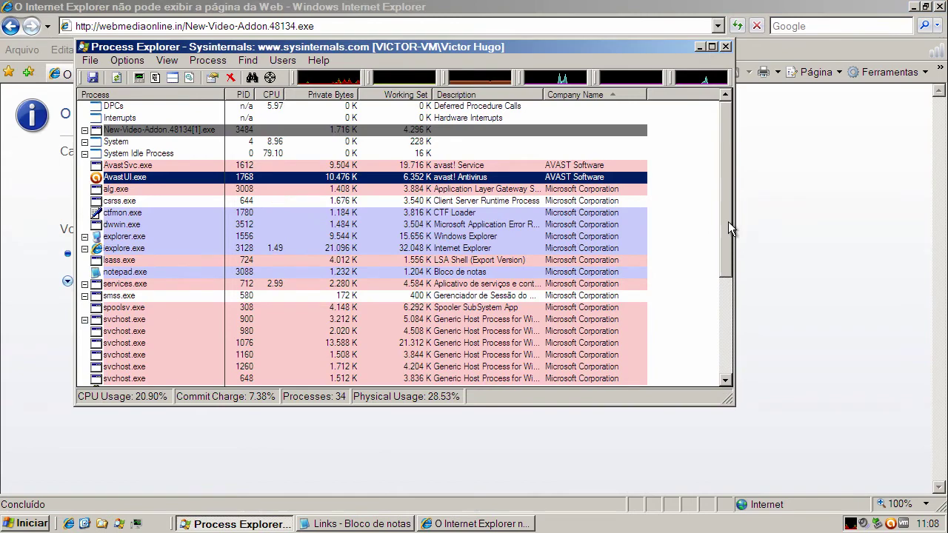
{"action": "left_click_drag", "start_coordinate": [728, 221], "coordinate": [726, 164]}
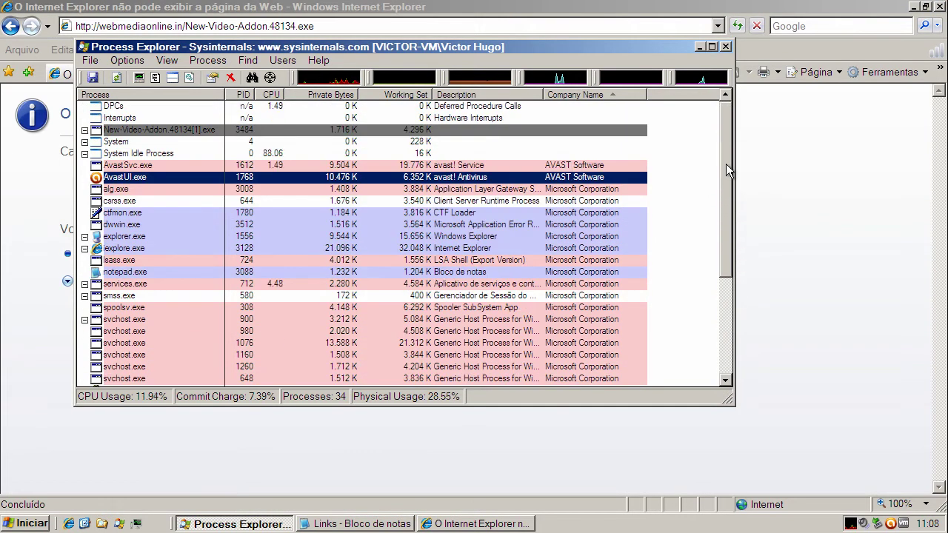
{"action": "left_click", "coordinate": [175, 164]}
{"action": "left_click", "coordinate": [166, 141]}
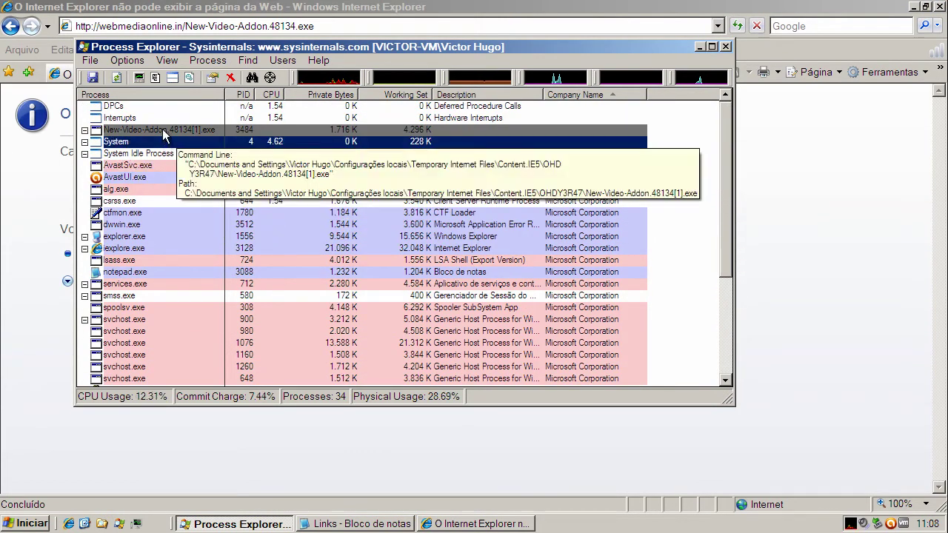
{"action": "left_click", "coordinate": [165, 131]}
{"action": "mouse_move", "coordinate": [145, 133]}
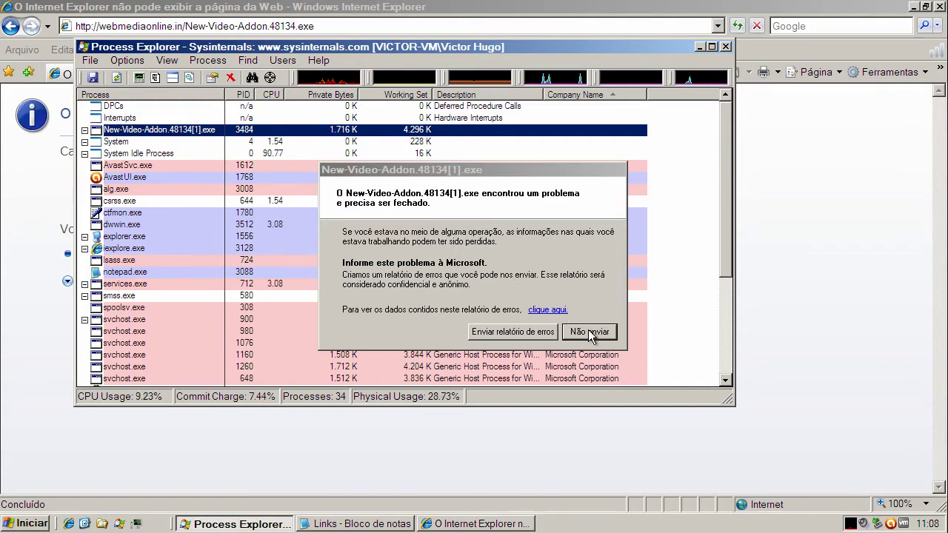
{"action": "left_click", "coordinate": [590, 333]}
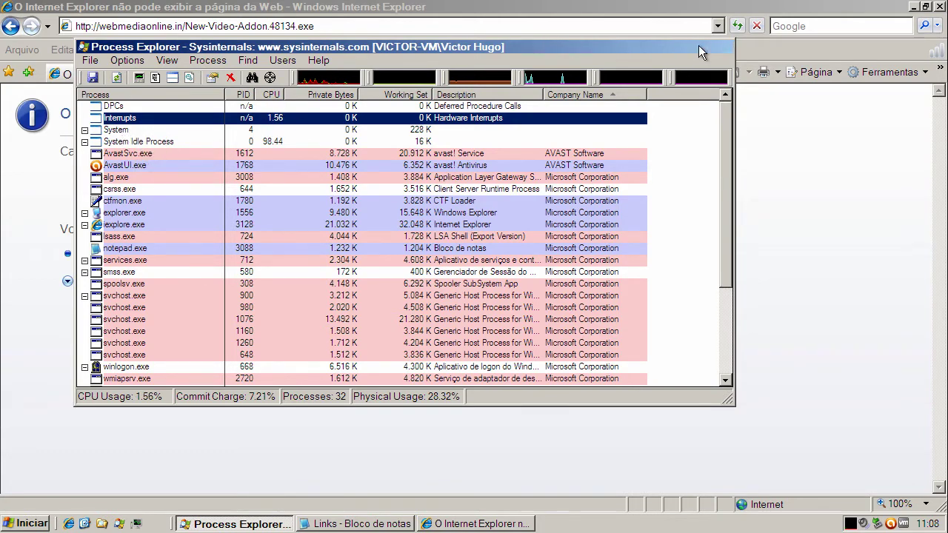
{"action": "left_click", "coordinate": [698, 46]}
- Copy the sites.uol.com.br News.jpg link from the Links notes and load it in Internet Explorer
{"action": "left_click", "coordinate": [355, 523]}
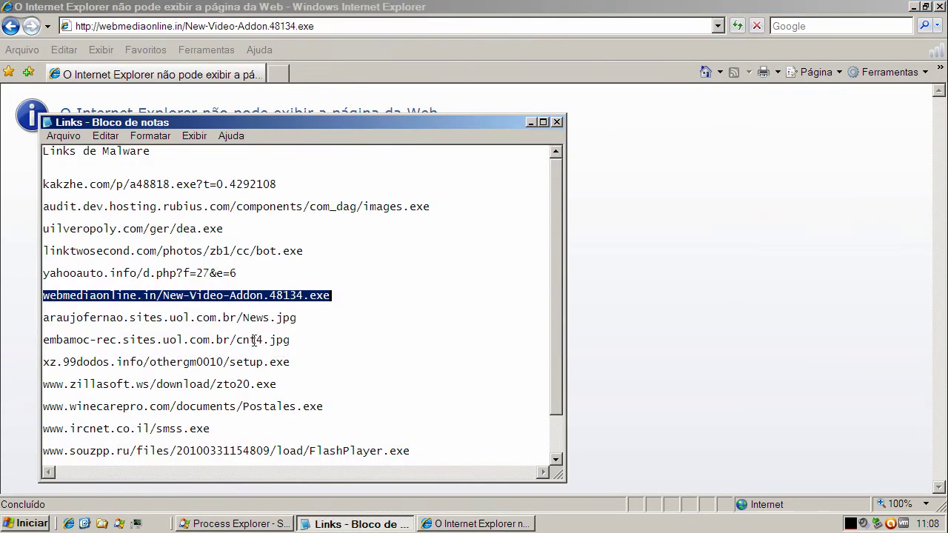
{"action": "key", "text": "Down"}
{"action": "double_click", "coordinate": [223, 319]}
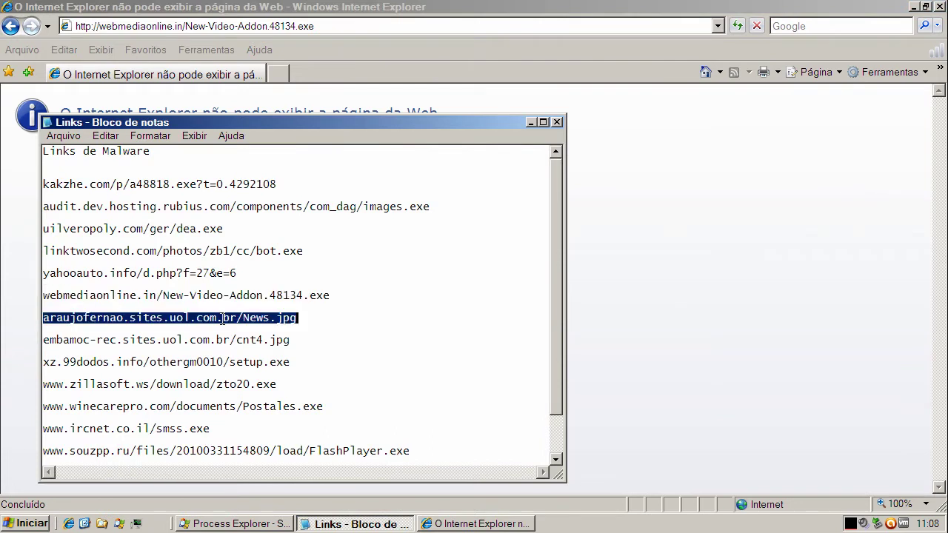
{"action": "right_click", "coordinate": [222, 318]}
{"action": "left_click", "coordinate": [250, 363]}
{"action": "left_click", "coordinate": [173, 53]}
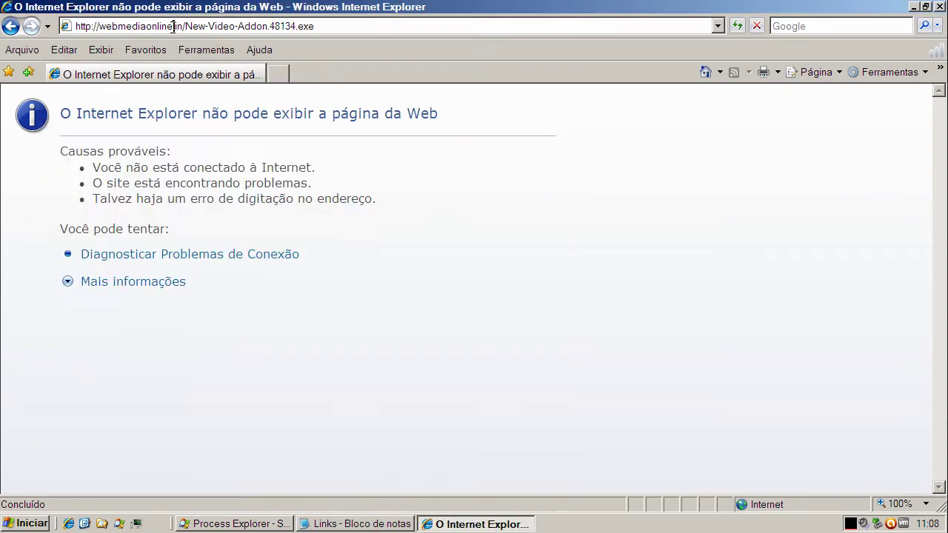
{"action": "left_click", "coordinate": [172, 27]}
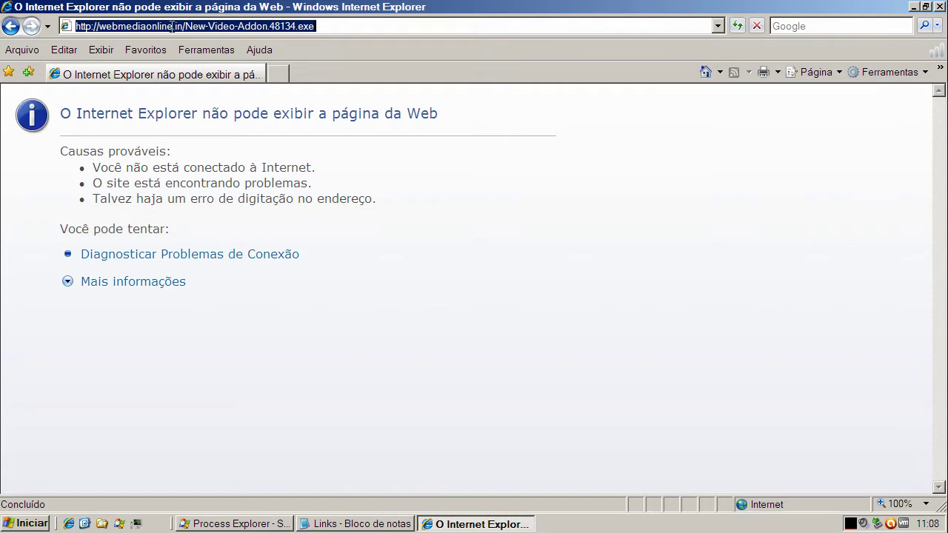
{"action": "key", "text": "ctrl+v"}
{"action": "key", "text": "Return"}
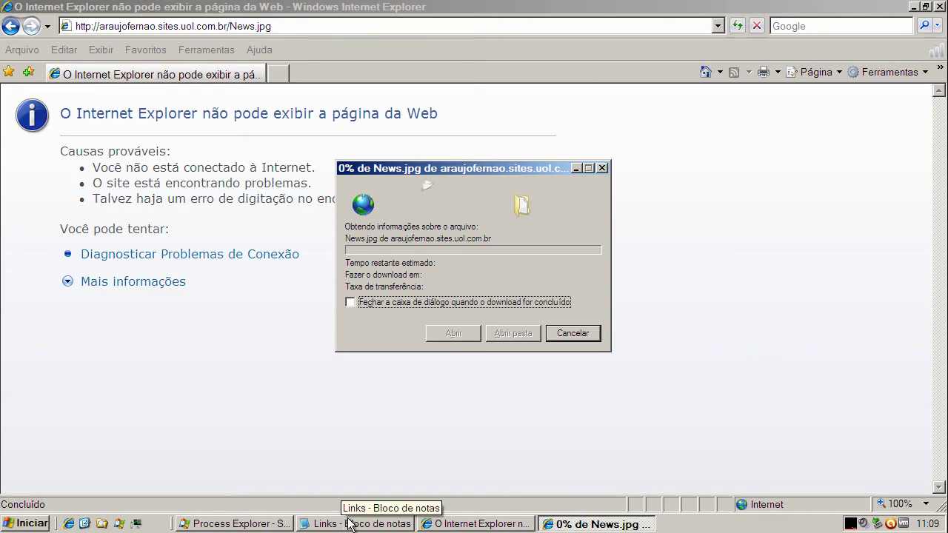
- Copy embamoc-rec.sites.uol.com.br/cnt4.jpg from the Links notes and load it in Internet Explorer after dismissing the News.jpg download error
{"action": "left_click", "coordinate": [369, 524]}
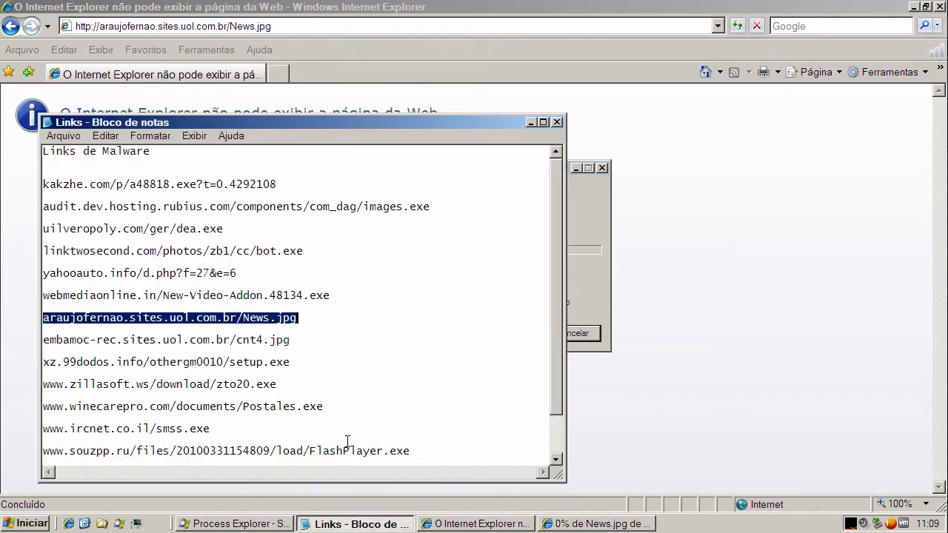
{"action": "double_click", "coordinate": [230, 338]}
{"action": "right_click", "coordinate": [229, 339]}
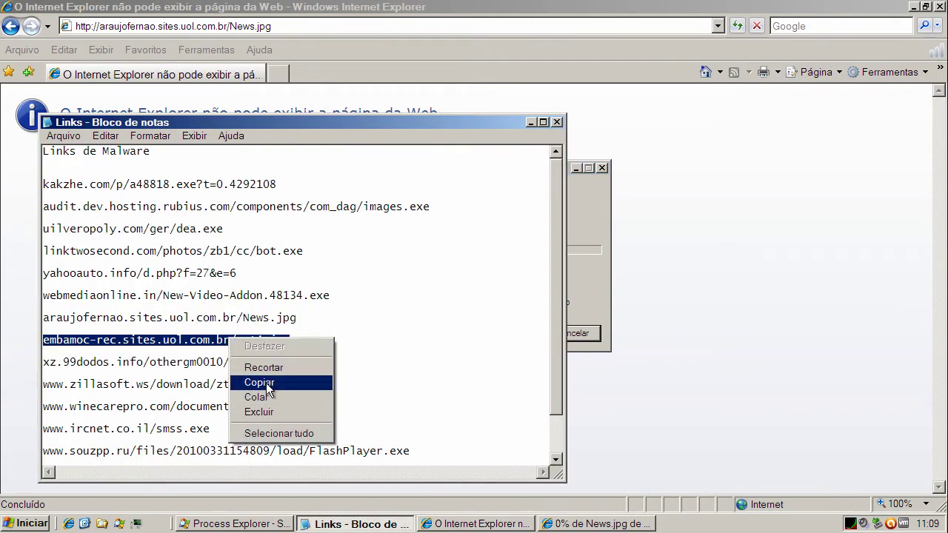
{"action": "left_click", "coordinate": [266, 385]}
{"action": "left_click", "coordinate": [531, 123]}
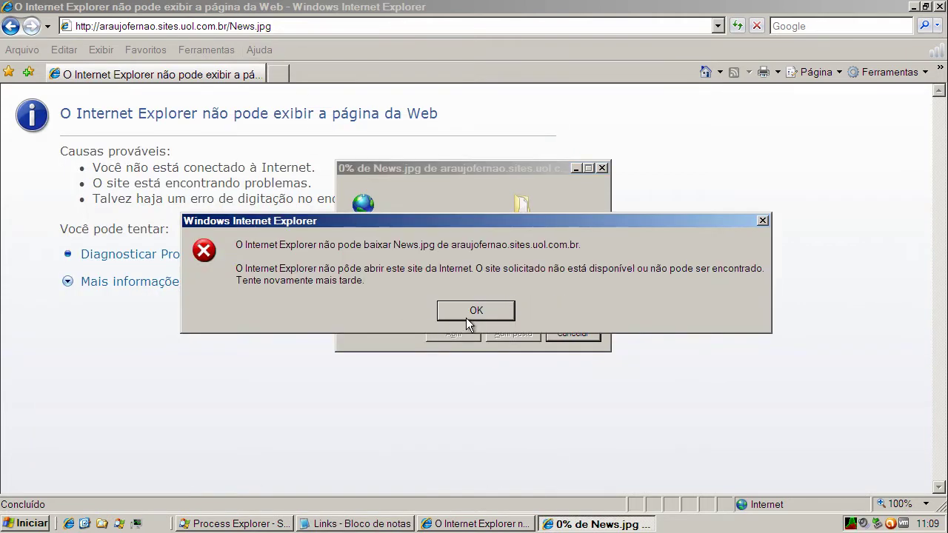
{"action": "left_click", "coordinate": [468, 314]}
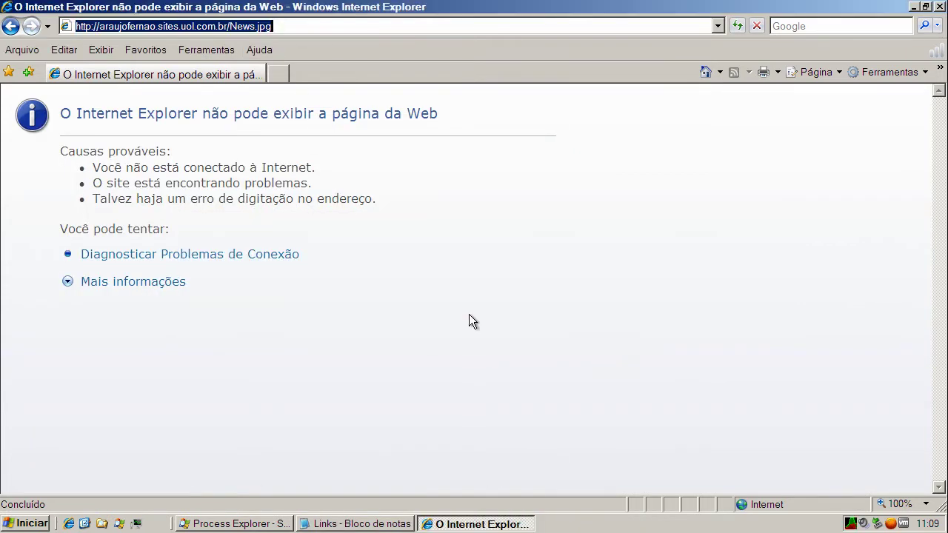
{"action": "right_click", "coordinate": [254, 28]}
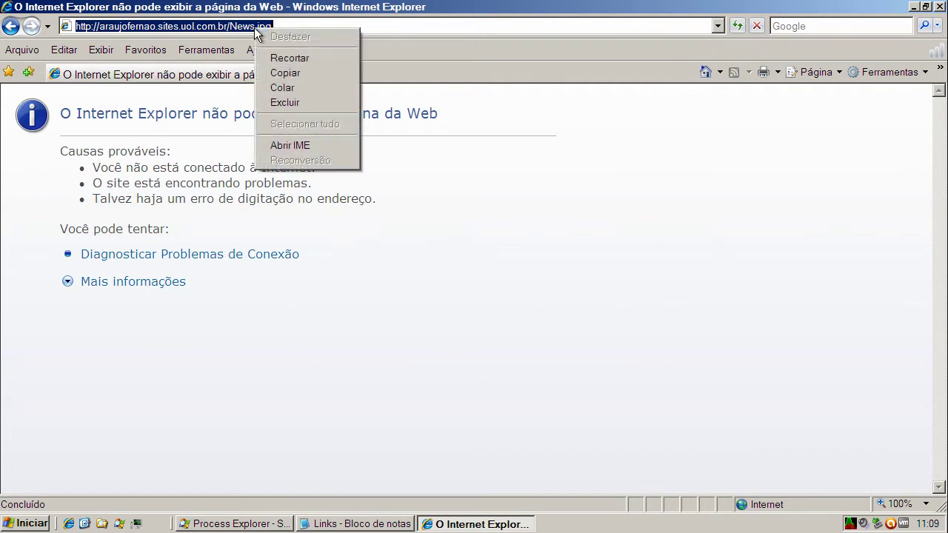
{"action": "left_click", "coordinate": [290, 88]}
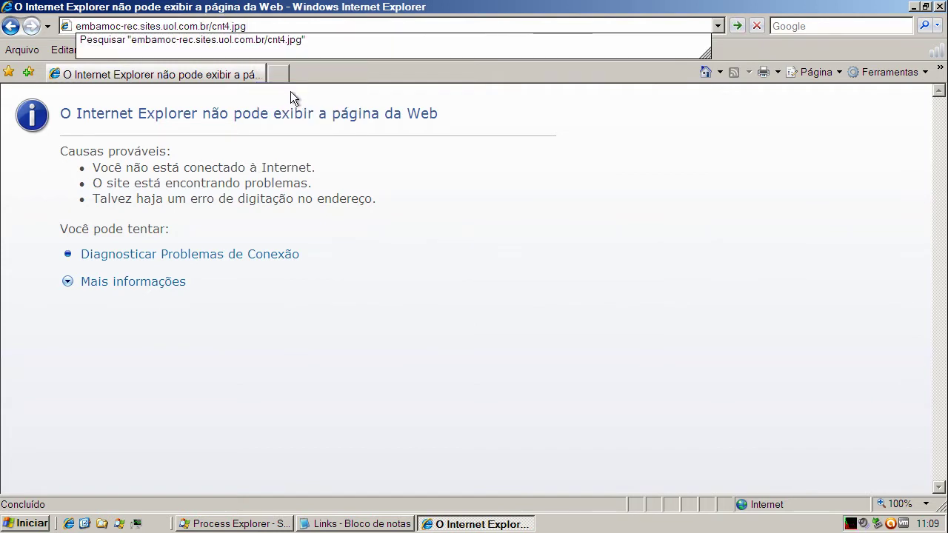
{"action": "key", "text": "Return"}
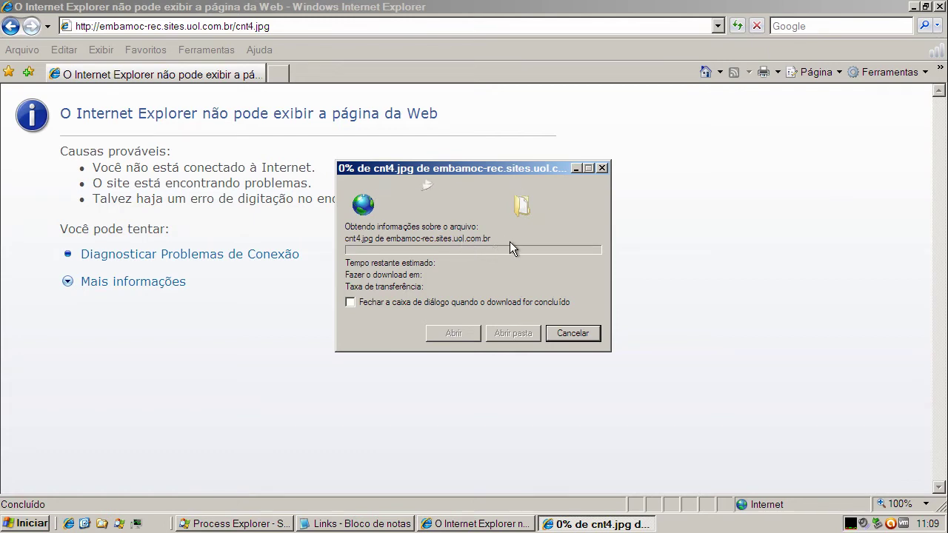
- Copy xz.99dodos.info/othergm0010/setup.exe from the Links notes and load it in Internet Explorer after dismissing the cnt4.jpg alert and error
{"action": "left_click", "coordinate": [354, 523]}
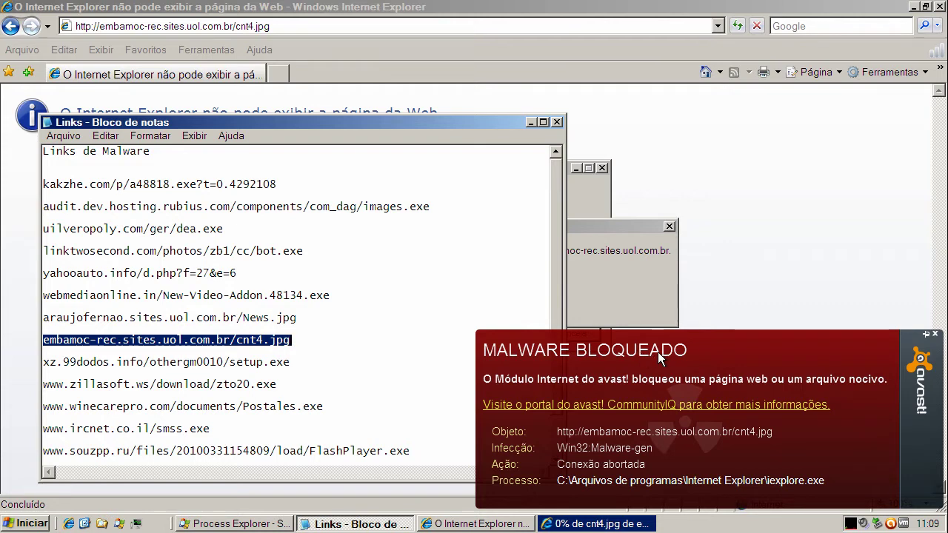
{"action": "left_click", "coordinate": [936, 336]}
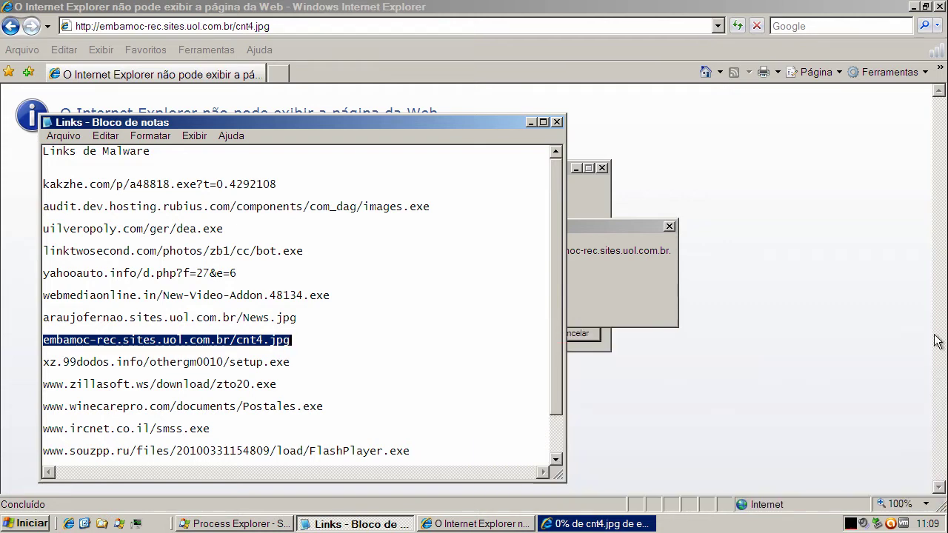
{"action": "double_click", "coordinate": [181, 361]}
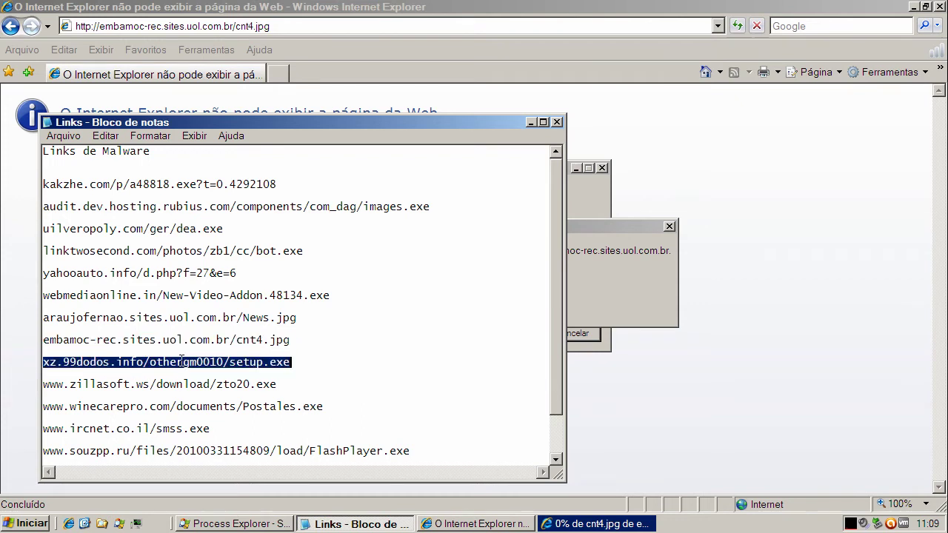
{"action": "right_click", "coordinate": [181, 361]}
{"action": "left_click", "coordinate": [211, 404]}
{"action": "left_click", "coordinate": [531, 122]}
{"action": "left_click", "coordinate": [486, 304]}
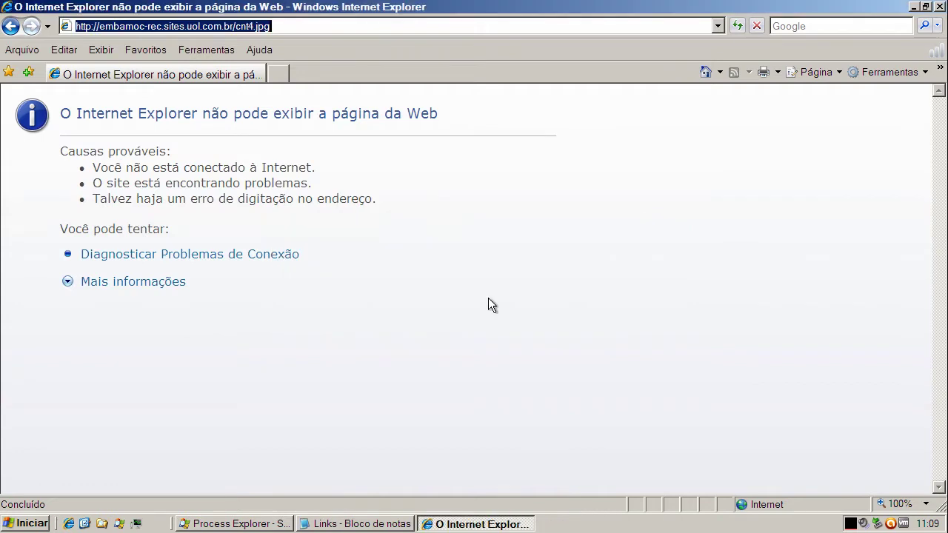
{"action": "right_click", "coordinate": [255, 26]}
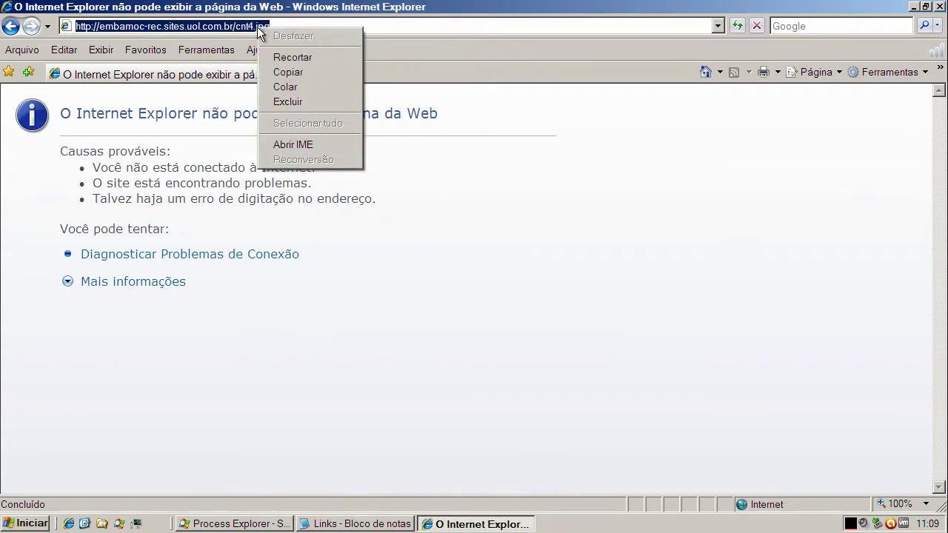
{"action": "left_click", "coordinate": [291, 87]}
{"action": "key", "text": "Return"}
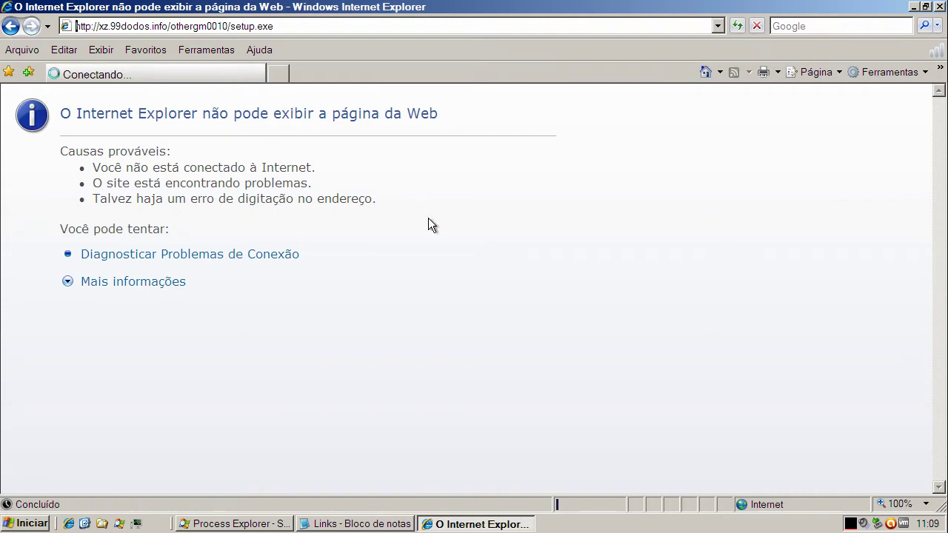
- Run the setup.exe download from xz.99dodos.info and dismiss its download error
{"action": "left_click", "coordinate": [451, 266]}
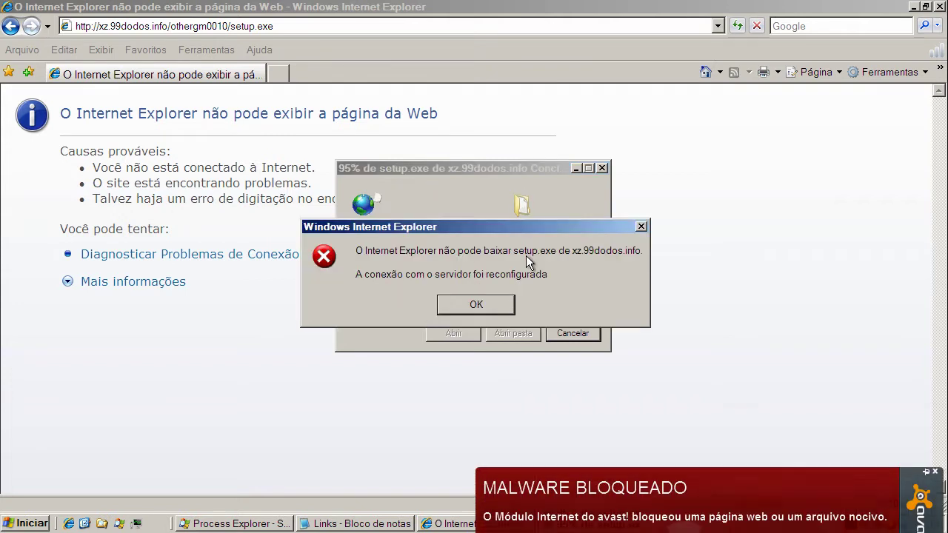
{"action": "left_click", "coordinate": [490, 303]}
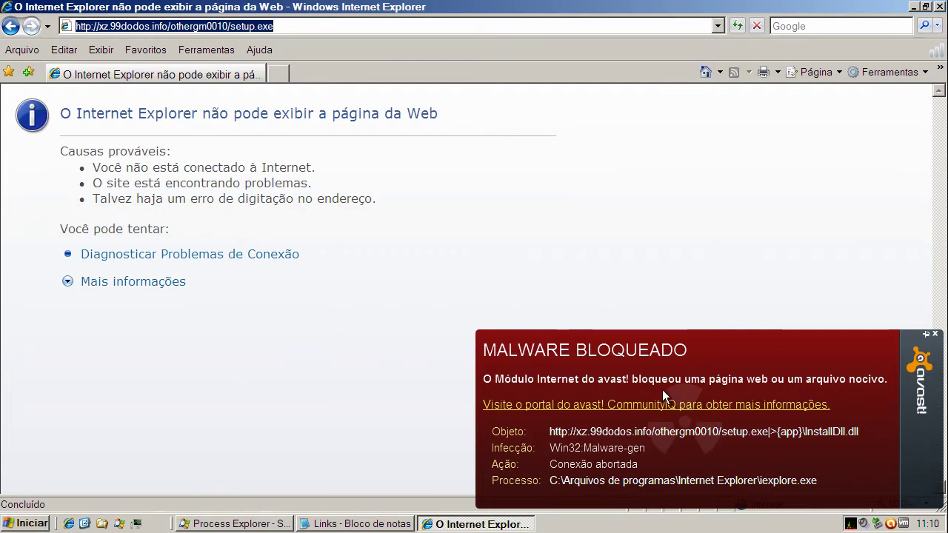
{"action": "left_click", "coordinate": [392, 523]}
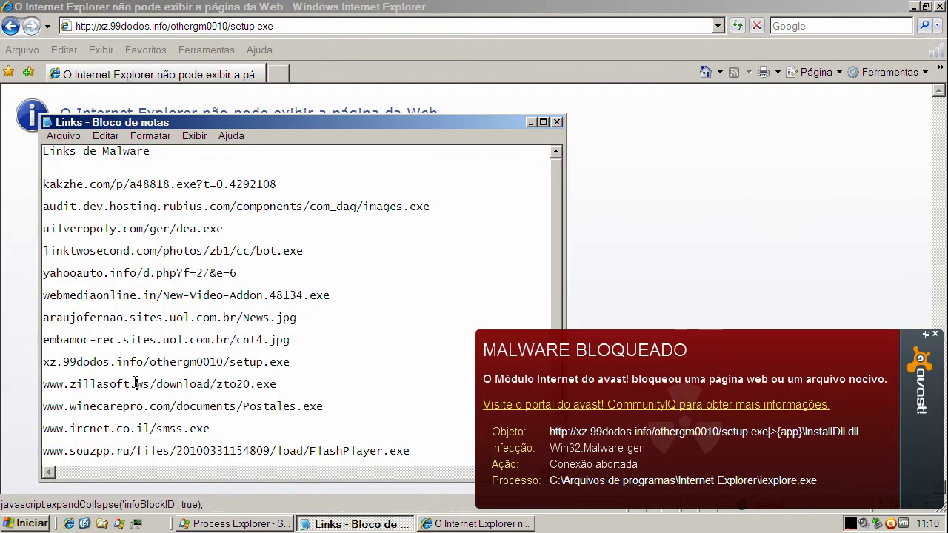
{"action": "double_click", "coordinate": [135, 382]}
{"action": "right_click", "coordinate": [135, 381]}
{"action": "left_click", "coordinate": [171, 427]}
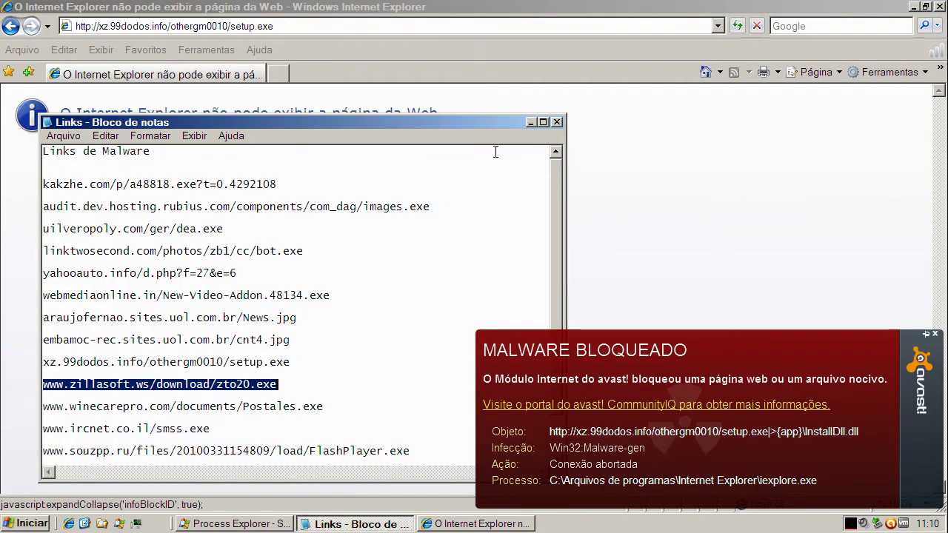
{"action": "left_click", "coordinate": [531, 123]}
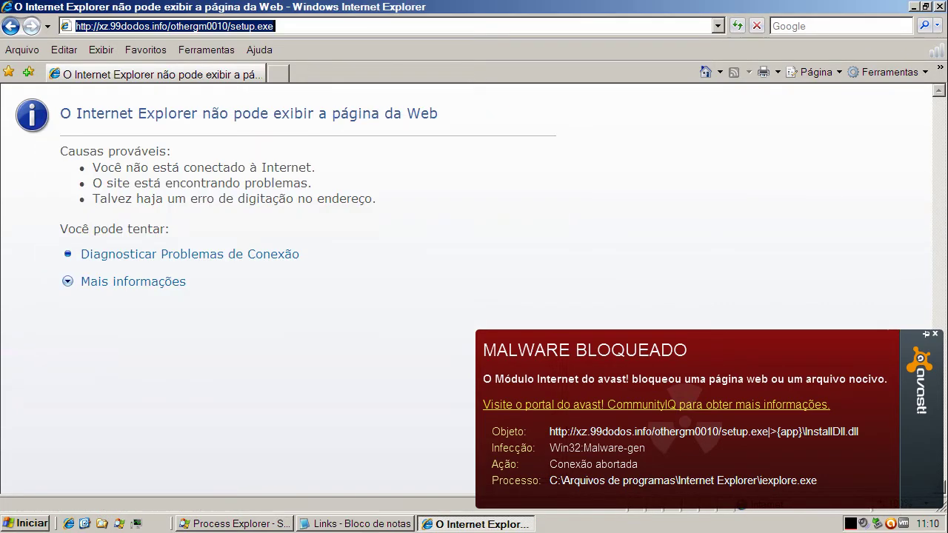
{"action": "left_click", "coordinate": [936, 335]}
{"action": "right_click", "coordinate": [266, 23]}
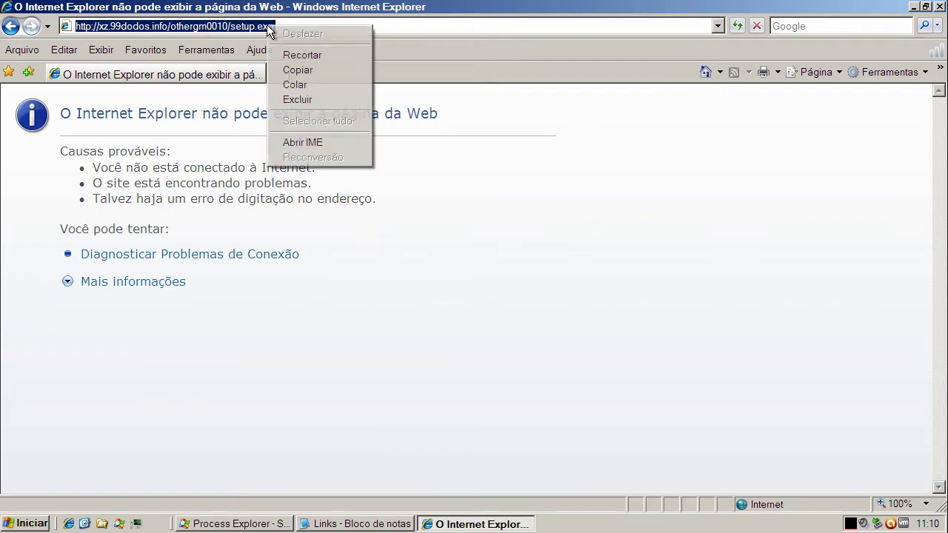
{"action": "left_click", "coordinate": [307, 82]}
{"action": "key", "text": "Return"}
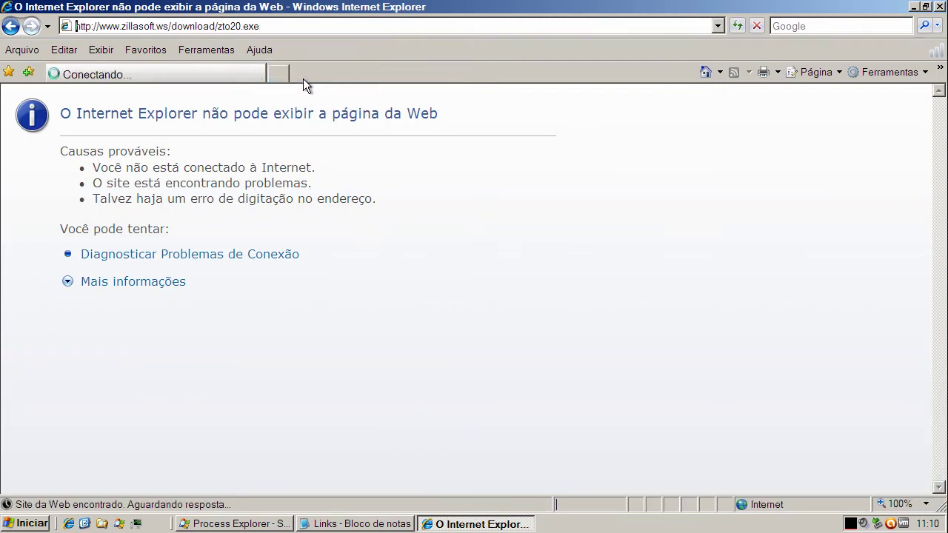
- Run zto20.exe and accept the RelevantKnowledge terms and the license agreement in the TuneUp and Optimizer setup
{"action": "left_click", "coordinate": [444, 265]}
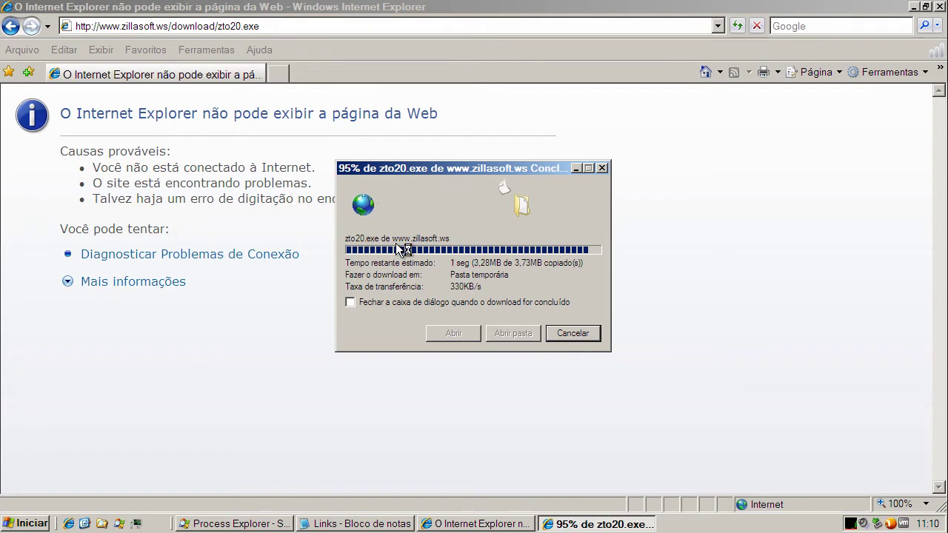
{"action": "left_click", "coordinate": [557, 283]}
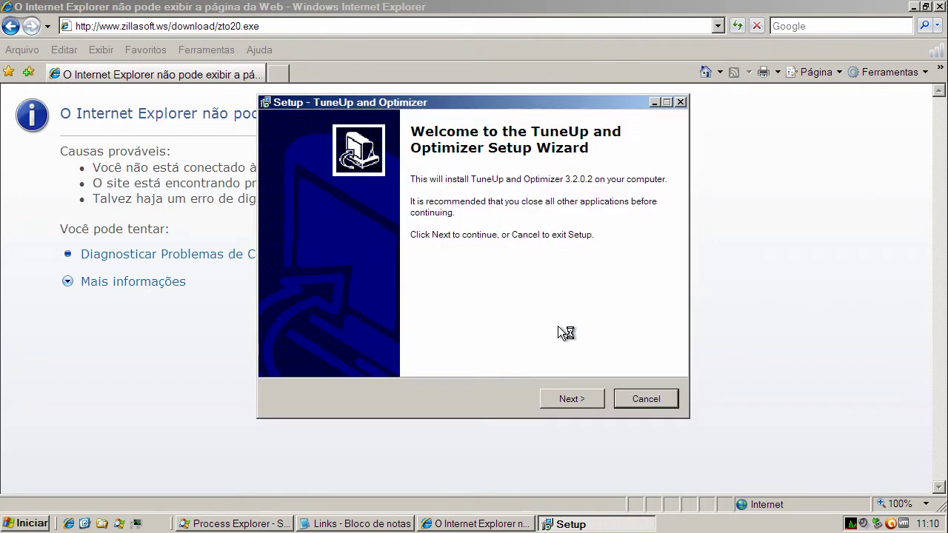
{"action": "left_click", "coordinate": [587, 399]}
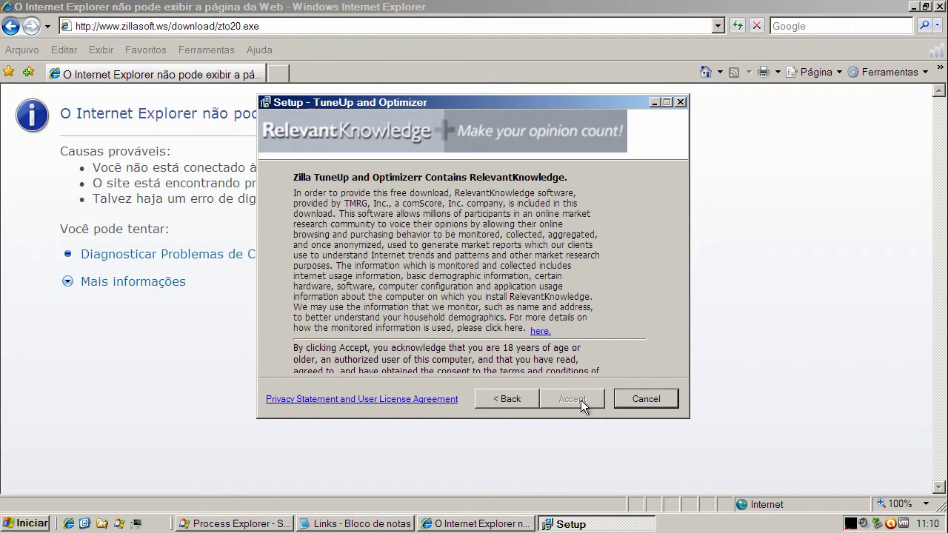
{"action": "left_click", "coordinate": [570, 399]}
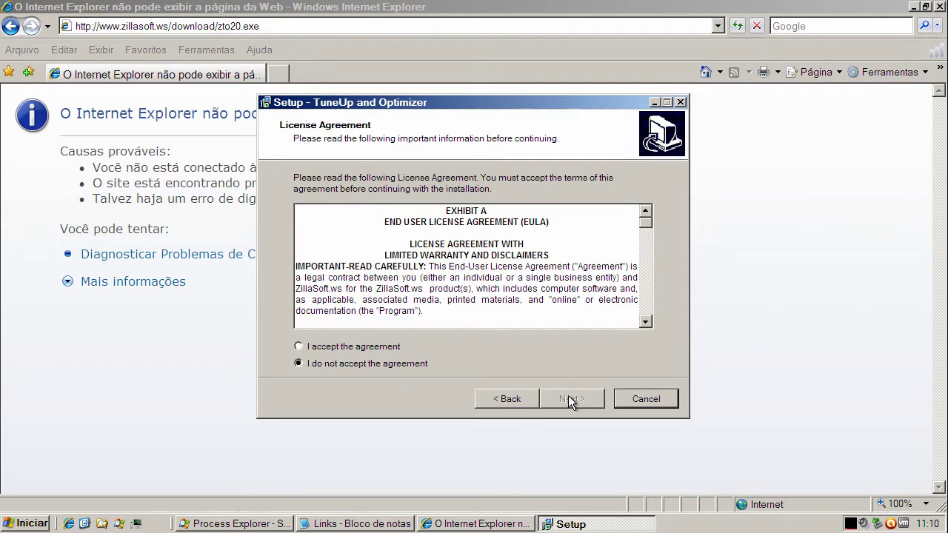
{"action": "left_click", "coordinate": [321, 347]}
{"action": "left_click", "coordinate": [570, 399]}
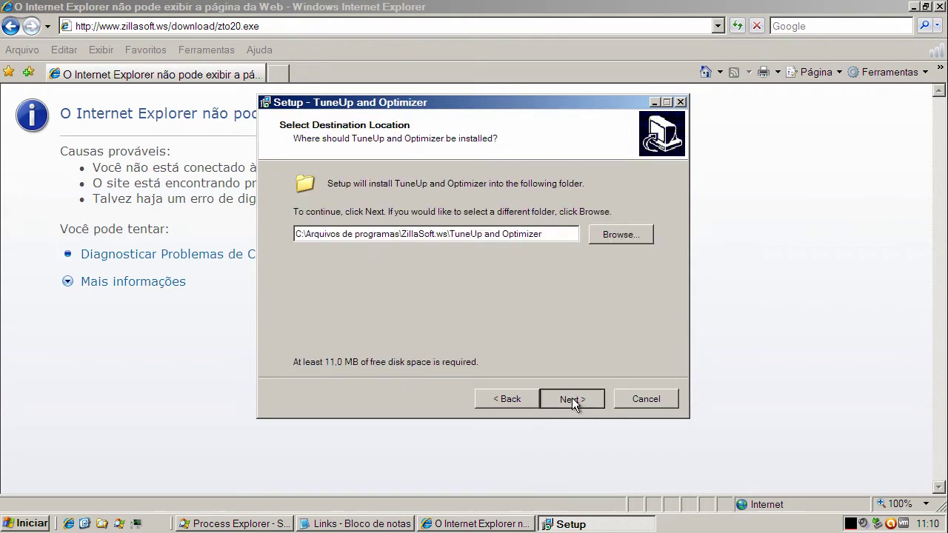
- Install TuneUp and Optimizer with the default folders and desktop icon, and finish setup without restarting the computer
{"action": "left_click", "coordinate": [571, 400]}
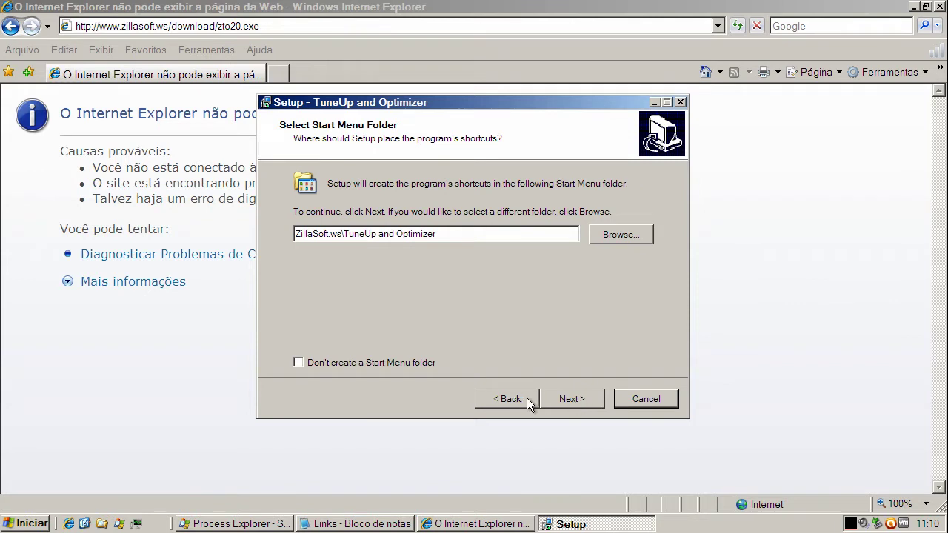
{"action": "left_click", "coordinate": [555, 404]}
{"action": "left_click", "coordinate": [563, 400]}
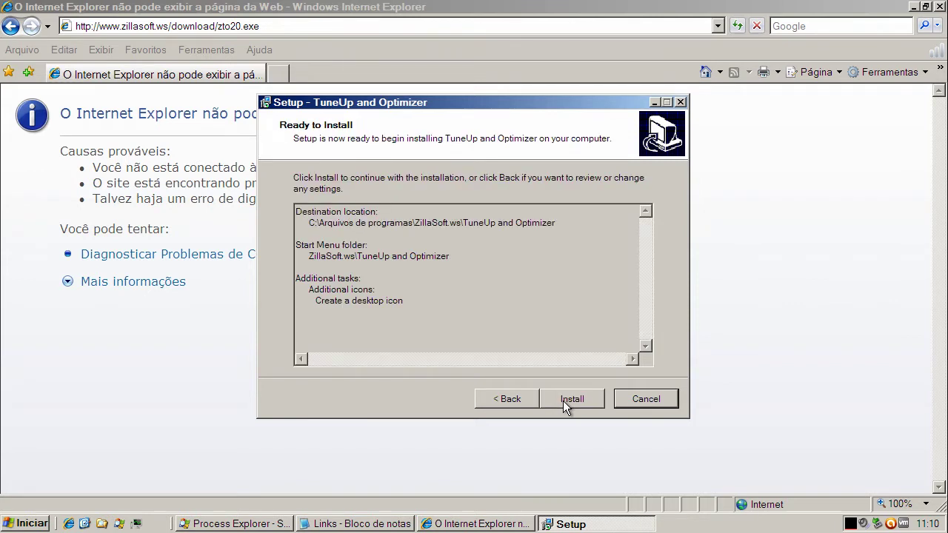
{"action": "left_click", "coordinate": [563, 400]}
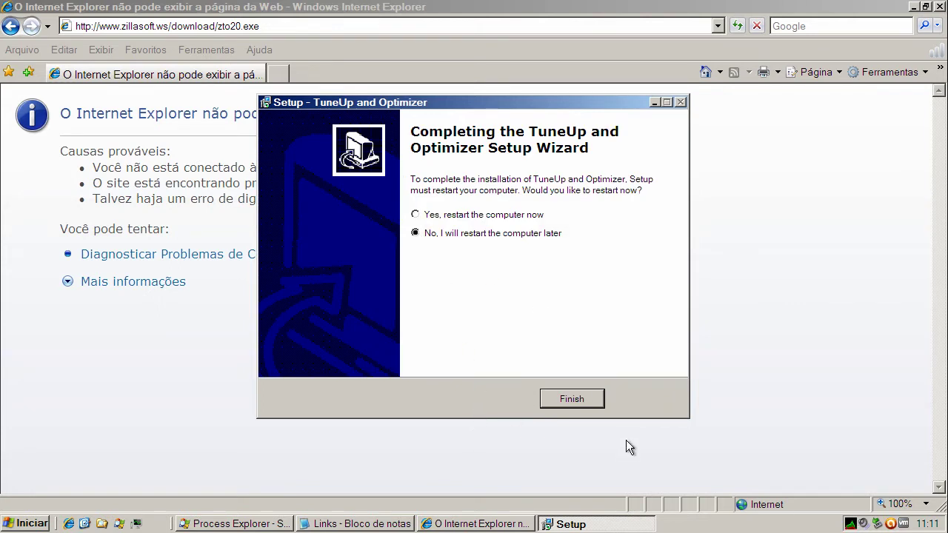
{"action": "left_click", "coordinate": [563, 404]}
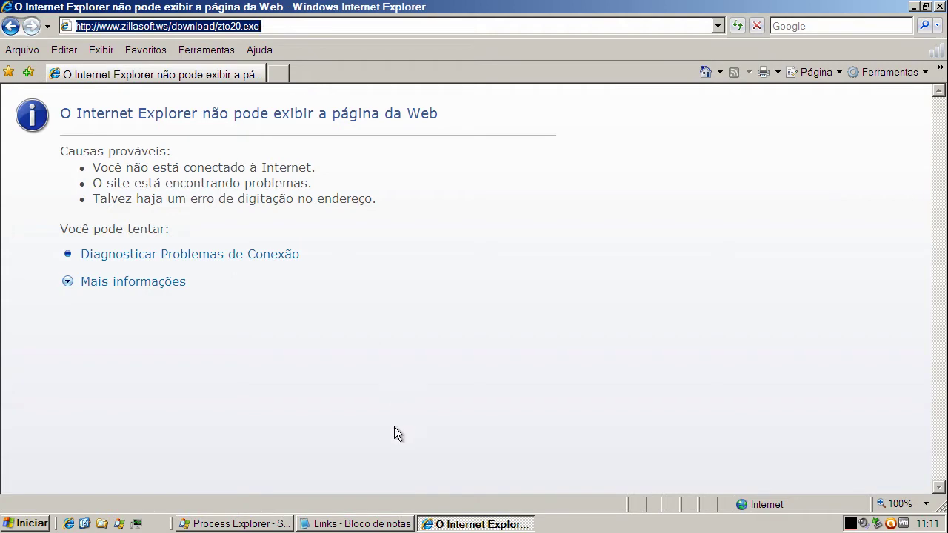
{"action": "left_click", "coordinate": [378, 525]}
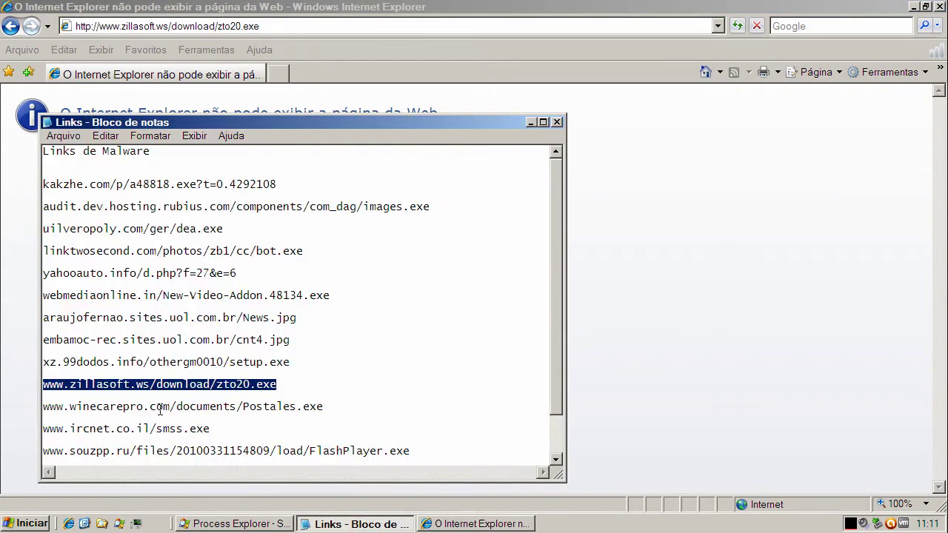
{"action": "left_click_drag", "start_coordinate": [278, 384], "coordinate": [324, 407]}
{"action": "right_click", "coordinate": [155, 406]}
{"action": "left_click", "coordinate": [202, 451]}
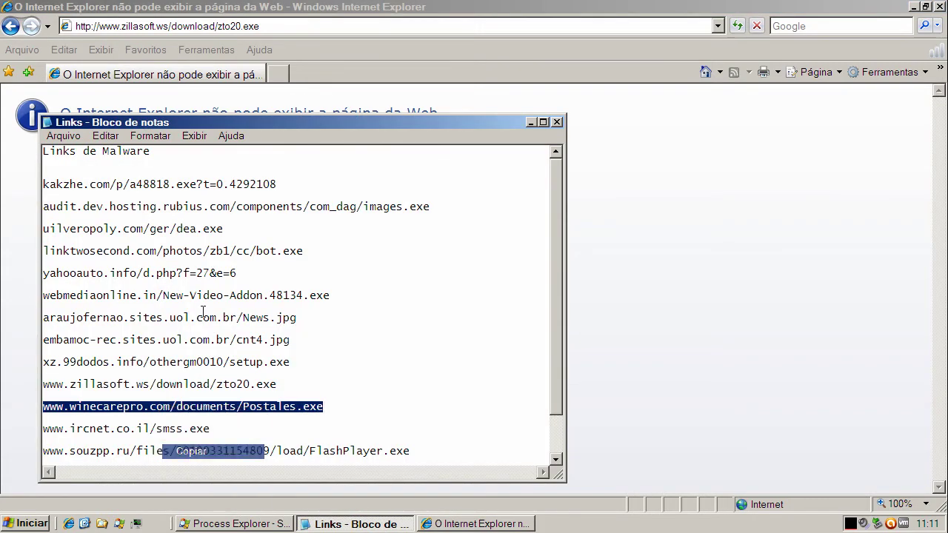
{"action": "left_click", "coordinate": [195, 26]}
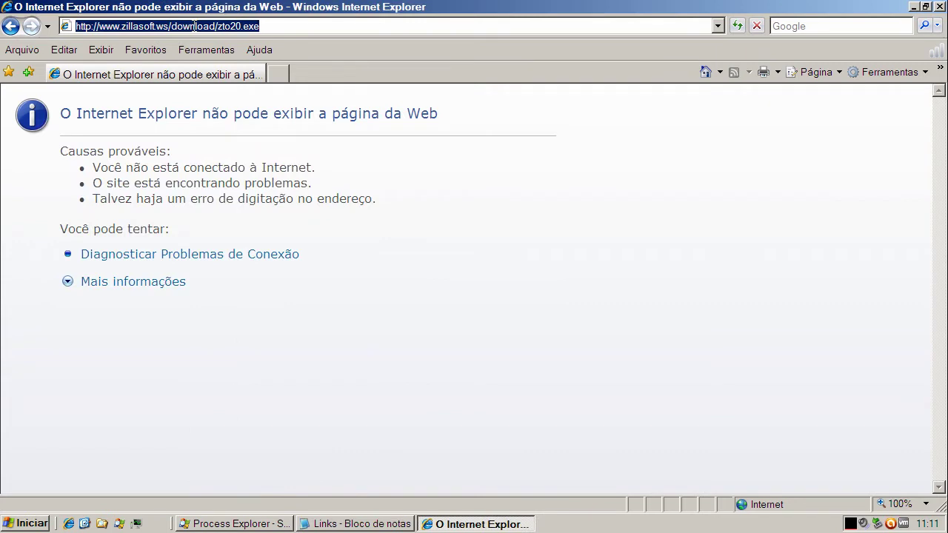
{"action": "key", "text": "ctrl+v"}
{"action": "key", "text": "Return"}
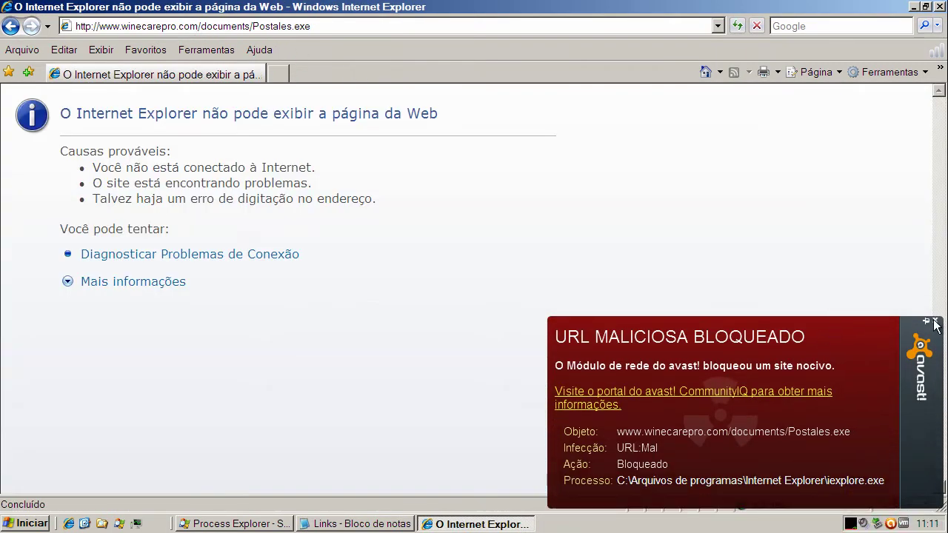
{"action": "left_click", "coordinate": [936, 326]}
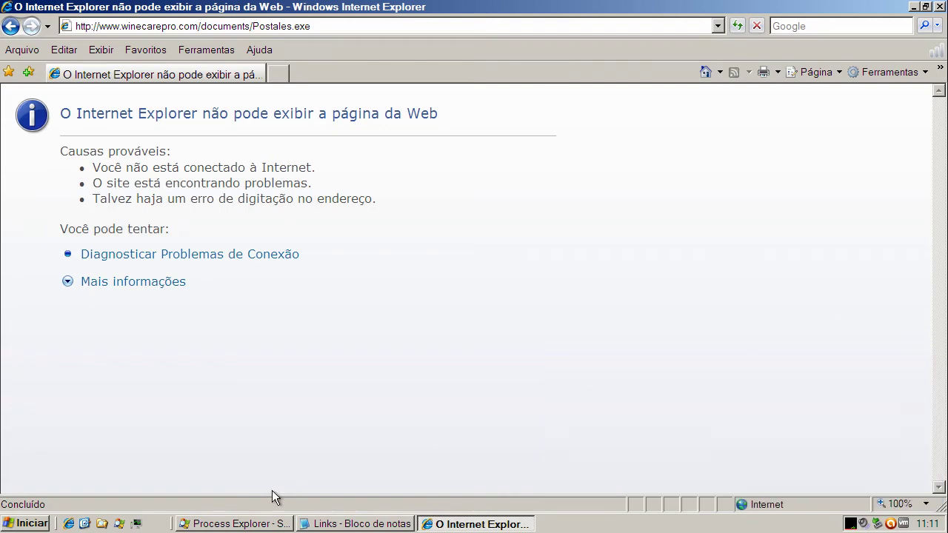
{"action": "left_click", "coordinate": [342, 523]}
{"action": "double_click", "coordinate": [196, 430]}
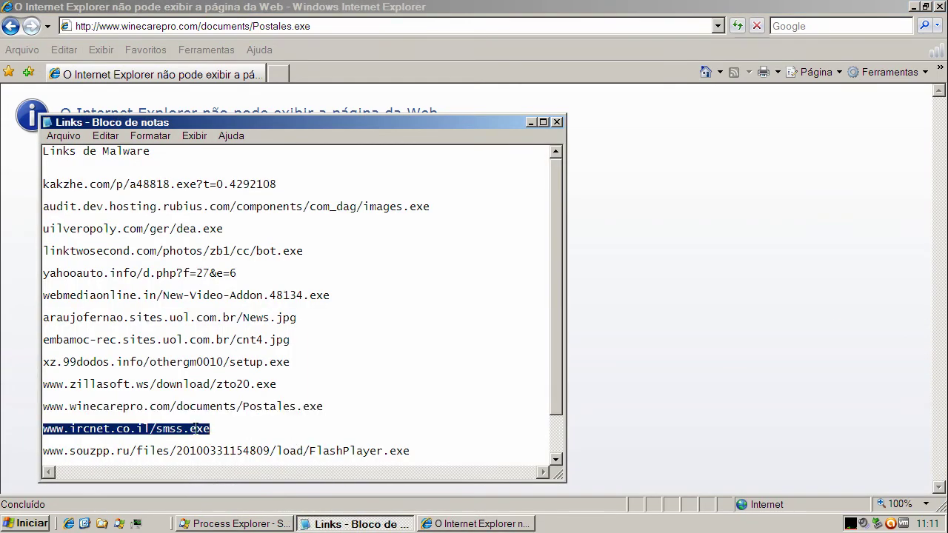
{"action": "right_click", "coordinate": [196, 430]}
{"action": "left_click", "coordinate": [227, 368]}
{"action": "left_click", "coordinate": [227, 28]}
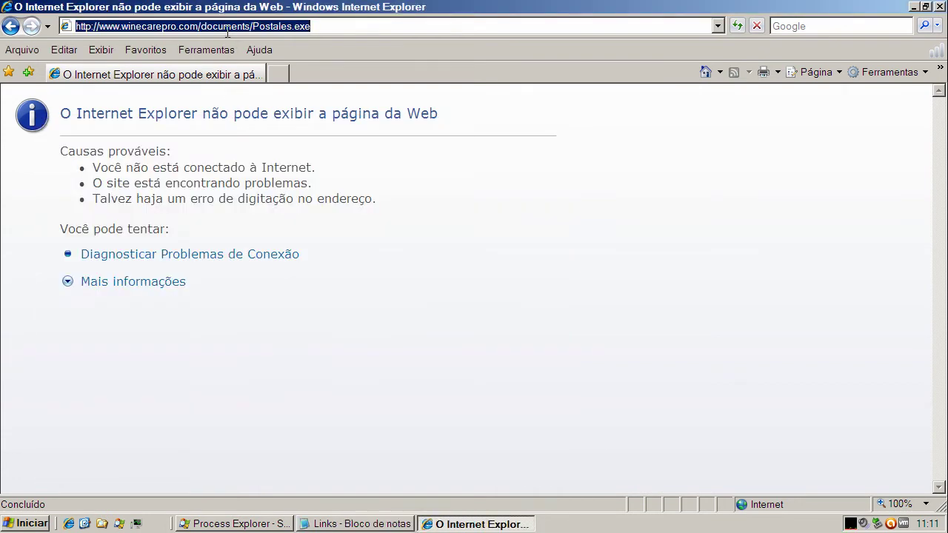
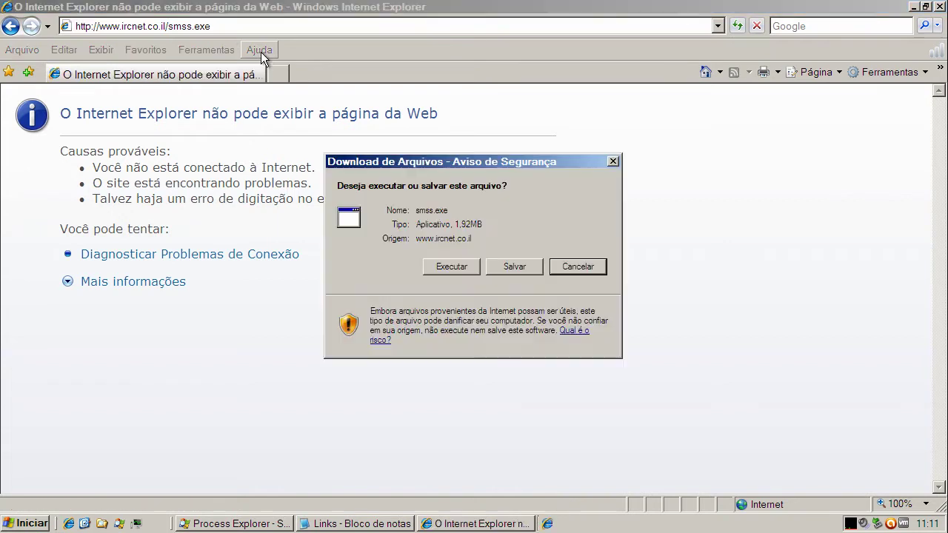
{"action": "left_click", "coordinate": [465, 268]}
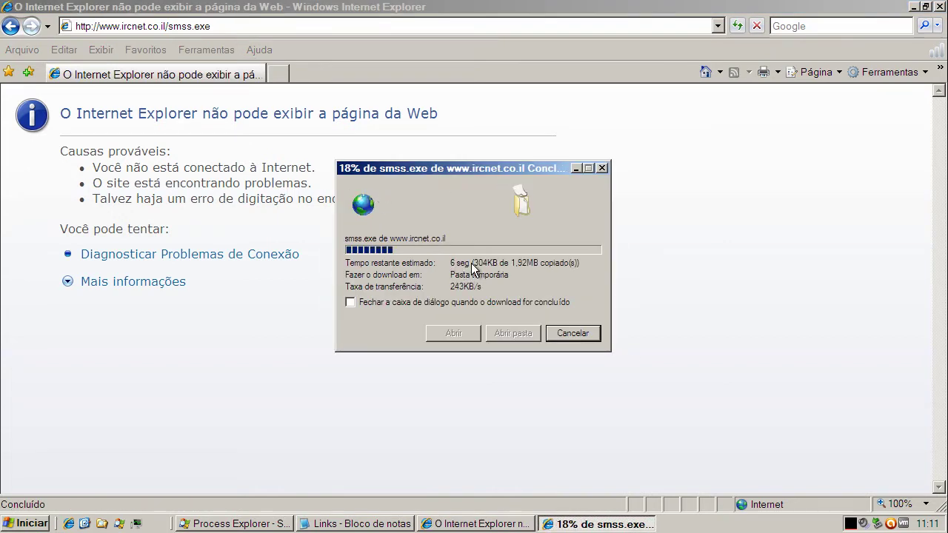
{"action": "left_click", "coordinate": [371, 523]}
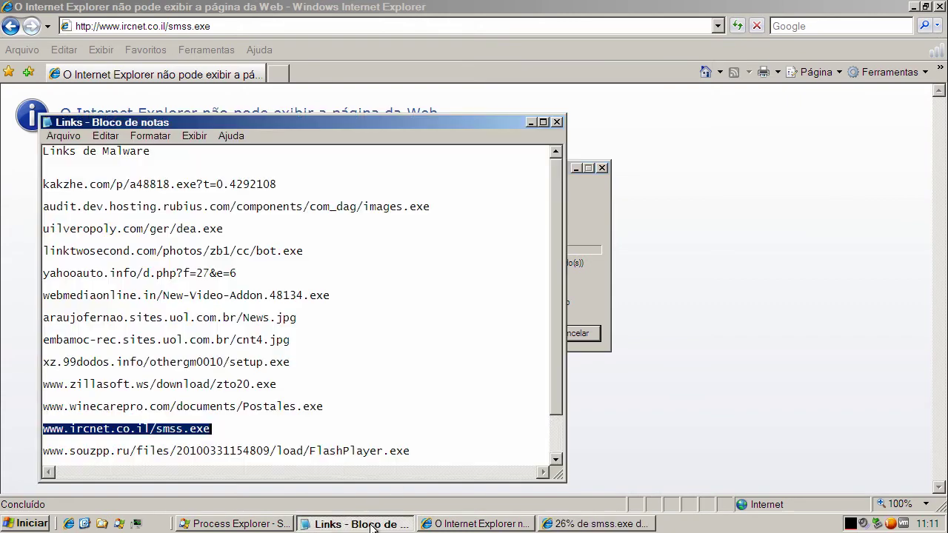
{"action": "left_click_drag", "start_coordinate": [560, 356], "coordinate": [554, 401]}
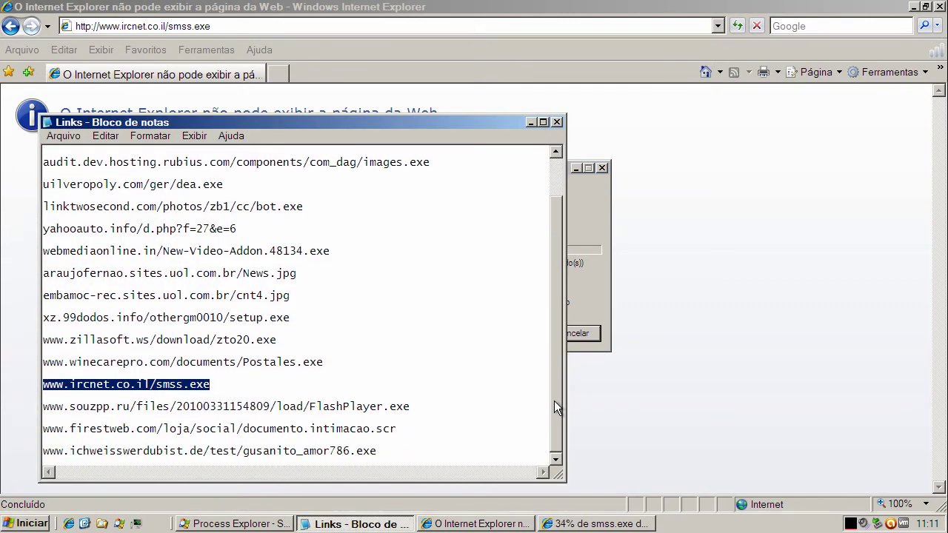
{"action": "left_click", "coordinate": [331, 406]}
{"action": "key", "text": "Home"}
{"action": "left_click", "coordinate": [410, 406], "text": "shift"}
{"action": "right_click", "coordinate": [335, 404]}
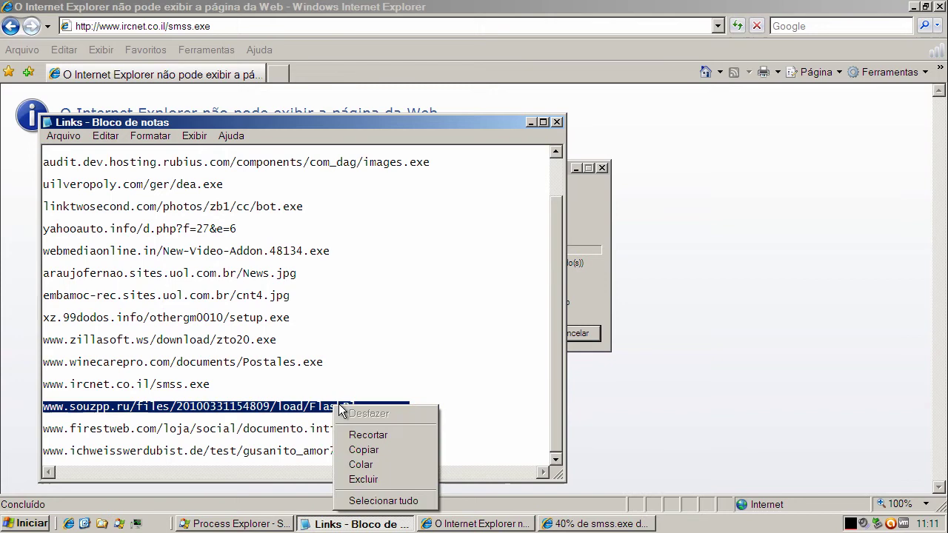
{"action": "left_click", "coordinate": [360, 447]}
{"action": "left_click", "coordinate": [530, 122]}
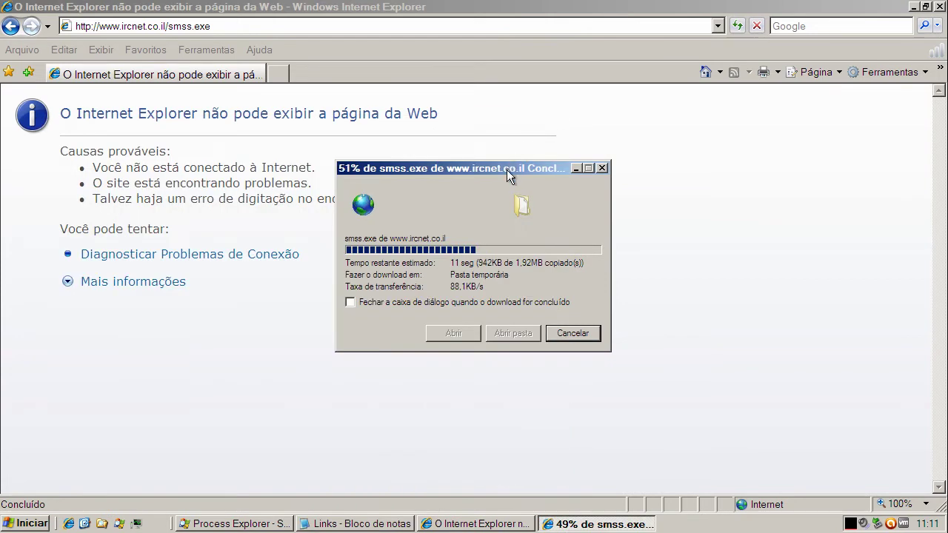
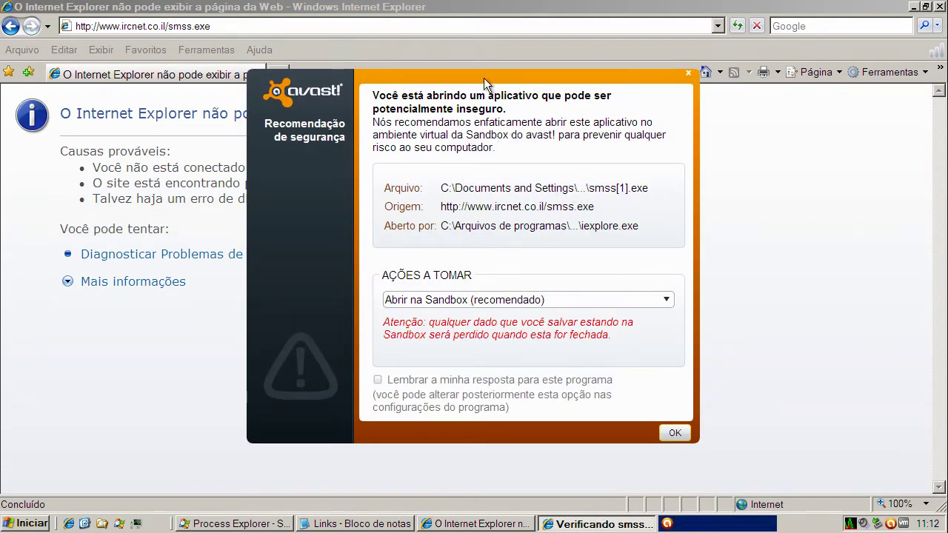
- Open smss[1].exe in the avast Sandbox, continue past the mIRC evaluation notice and close mIRC
{"action": "left_click_drag", "start_coordinate": [484, 78], "coordinate": [467, 84]}
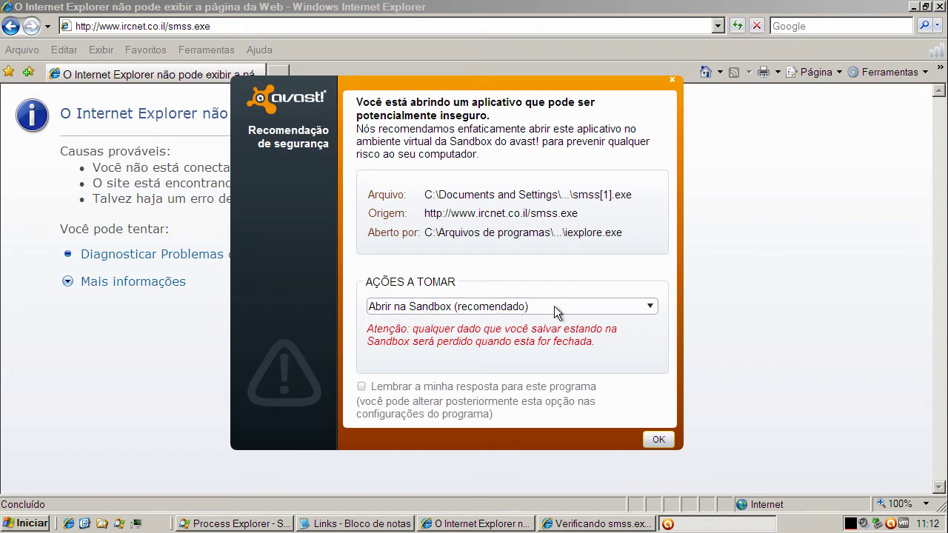
{"action": "left_click", "coordinate": [658, 440]}
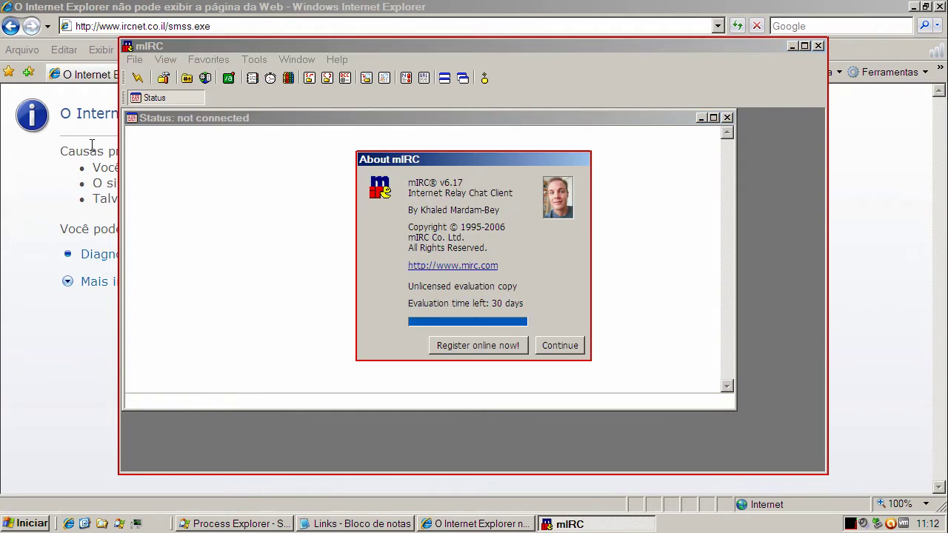
{"action": "left_click", "coordinate": [572, 346]}
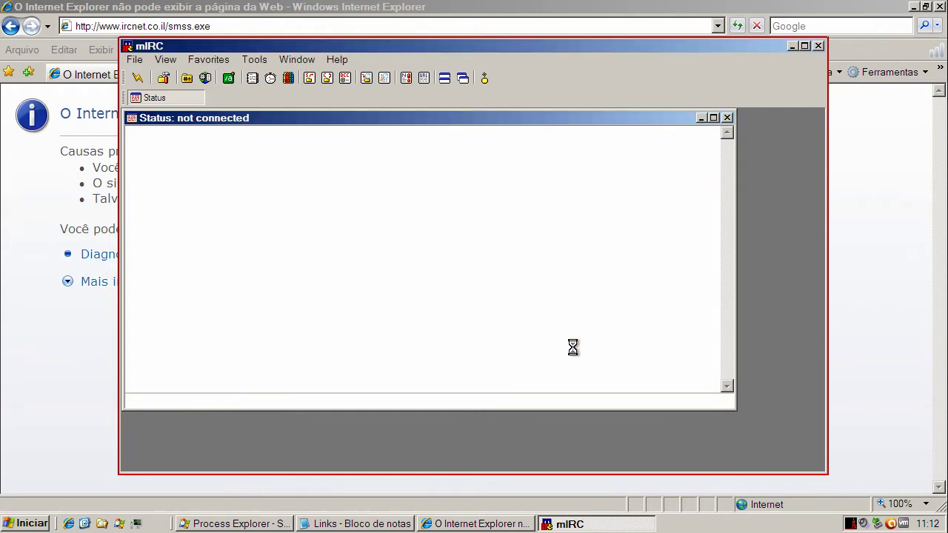
{"action": "left_click", "coordinate": [390, 341]}
{"action": "left_click", "coordinate": [818, 47]}
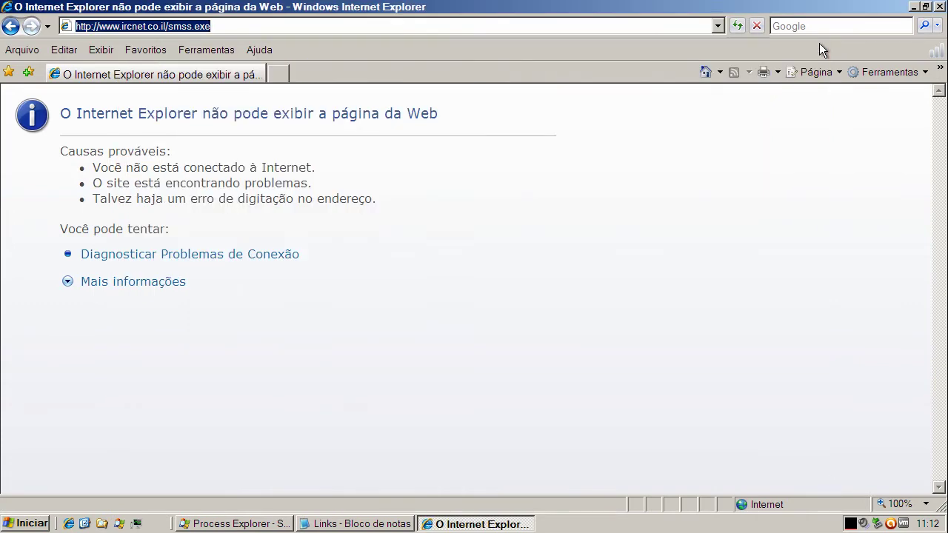
{"action": "left_click", "coordinate": [355, 523]}
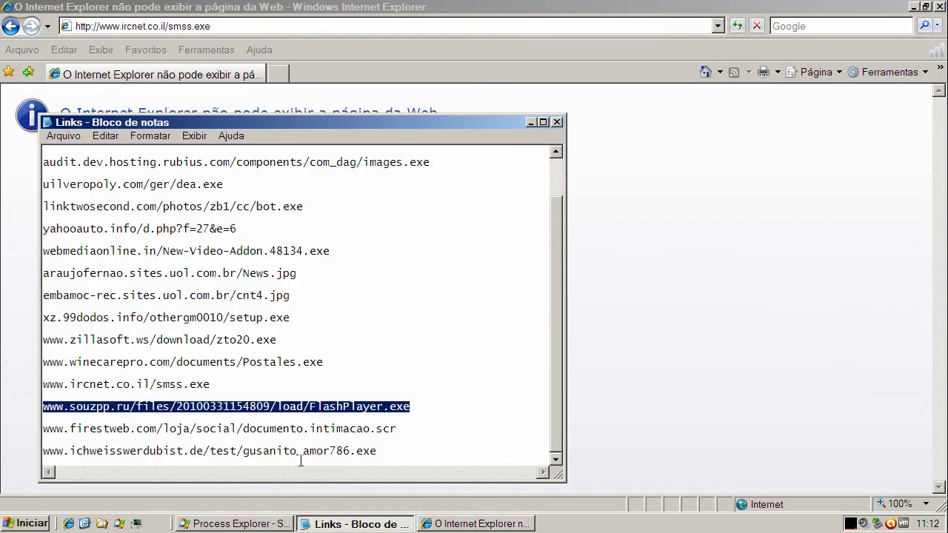
{"action": "triple_click", "coordinate": [298, 429]}
{"action": "right_click", "coordinate": [298, 430]}
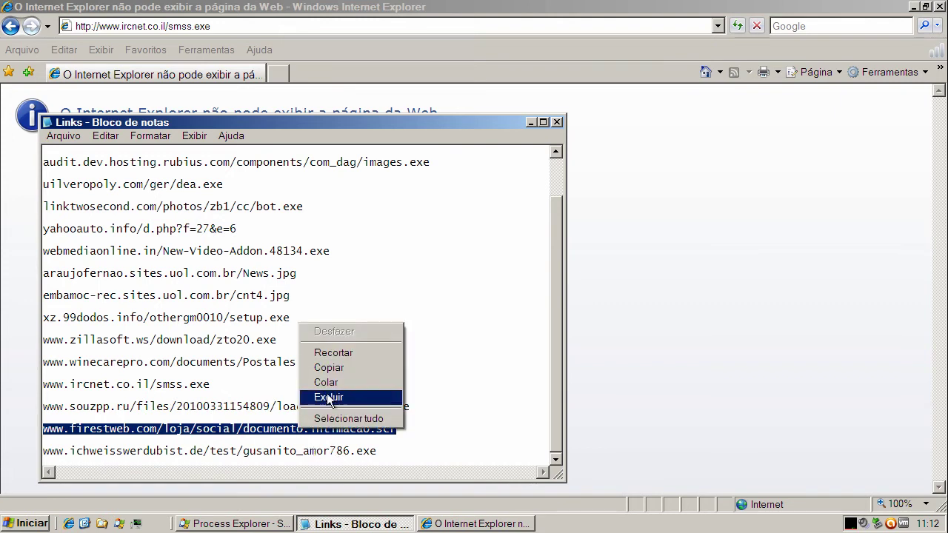
{"action": "left_click", "coordinate": [326, 368]}
{"action": "left_click", "coordinate": [212, 24]}
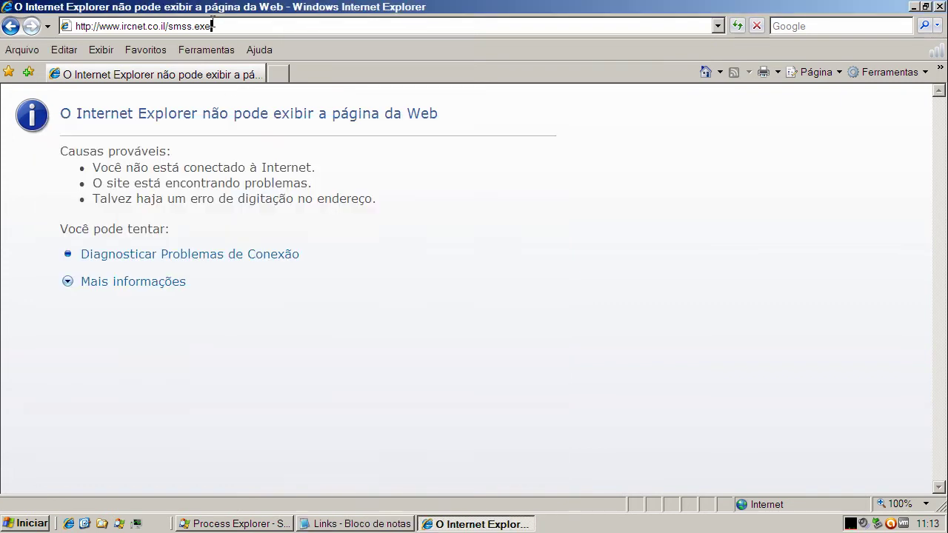
{"action": "left_click_drag", "start_coordinate": [77, 22], "coordinate": [307, 21]}
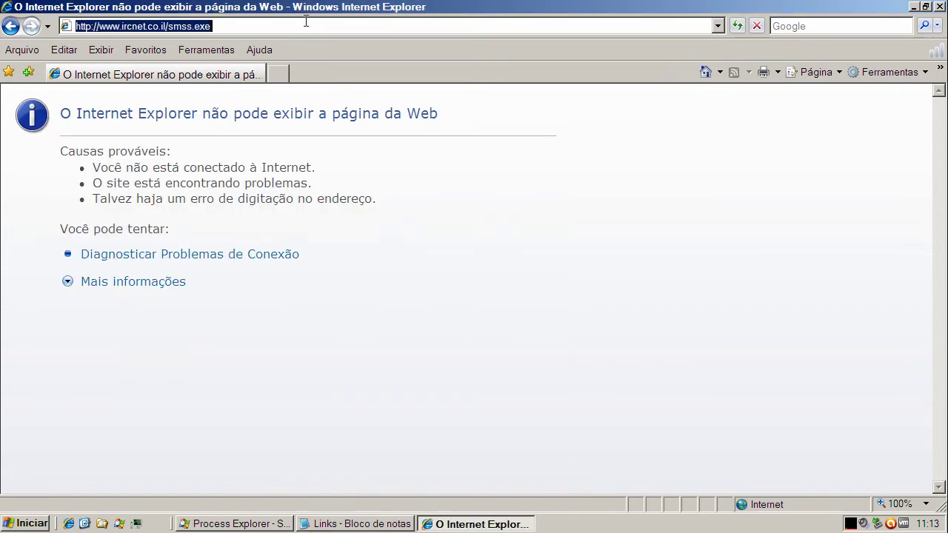
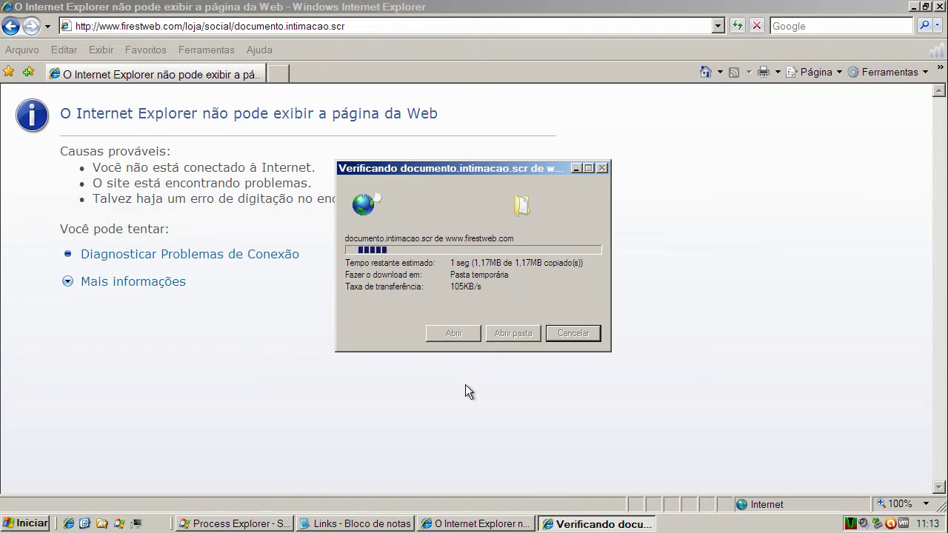
{"action": "left_click", "coordinate": [354, 524]}
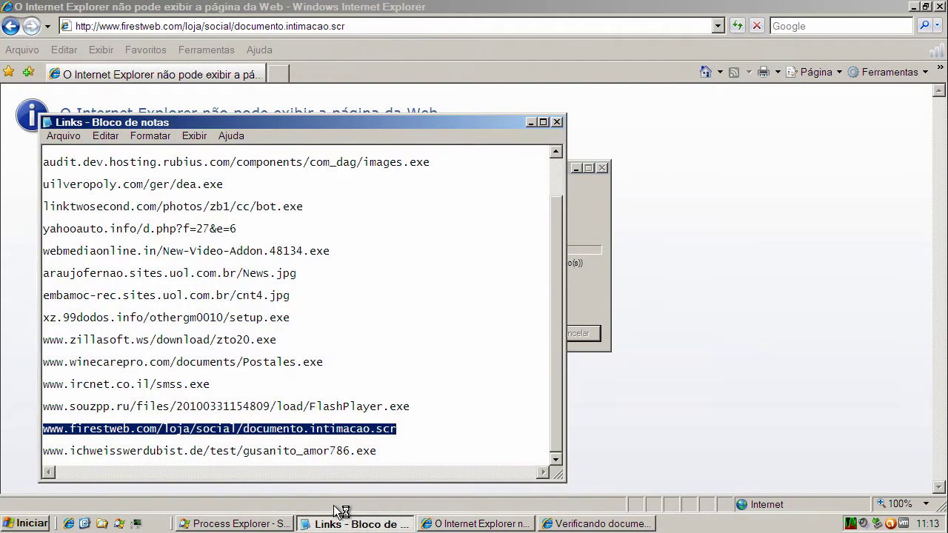
{"action": "double_click", "coordinate": [324, 451]}
{"action": "right_click", "coordinate": [325, 451]}
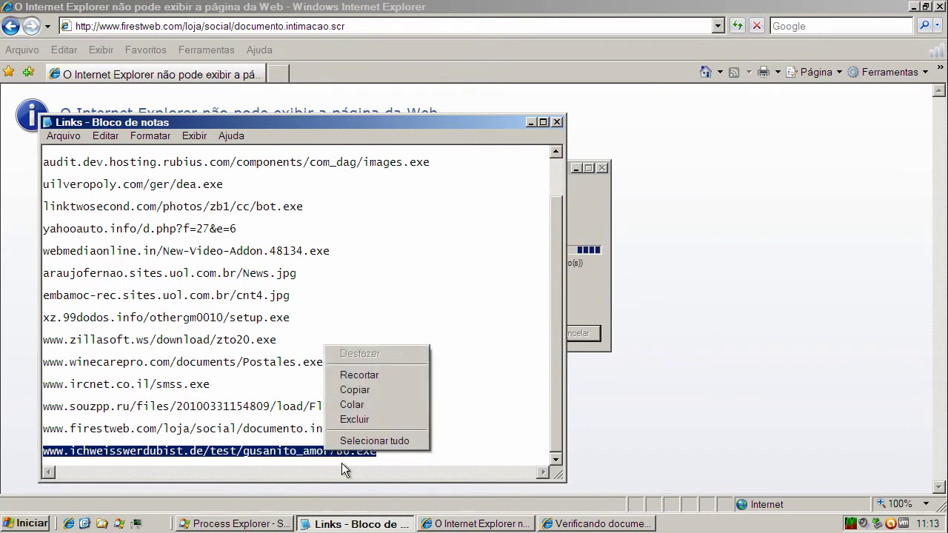
{"action": "left_click", "coordinate": [360, 390]}
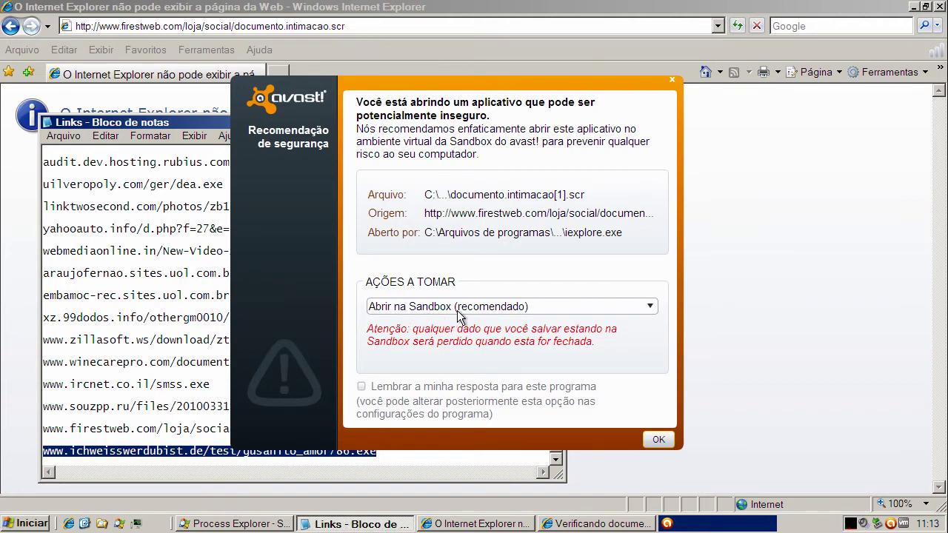
{"action": "left_click", "coordinate": [661, 440]}
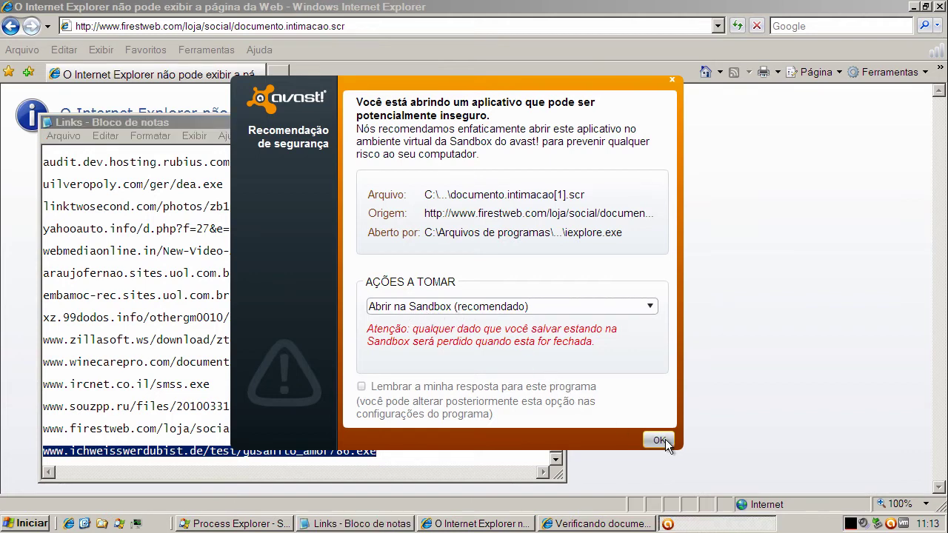
- Copy the gusanito_amor786.exe link again, close the Links notes and close the Nerd do Gueto tab in Internet Explorer
{"action": "right_click", "coordinate": [259, 448]}
{"action": "left_click", "coordinate": [295, 388]}
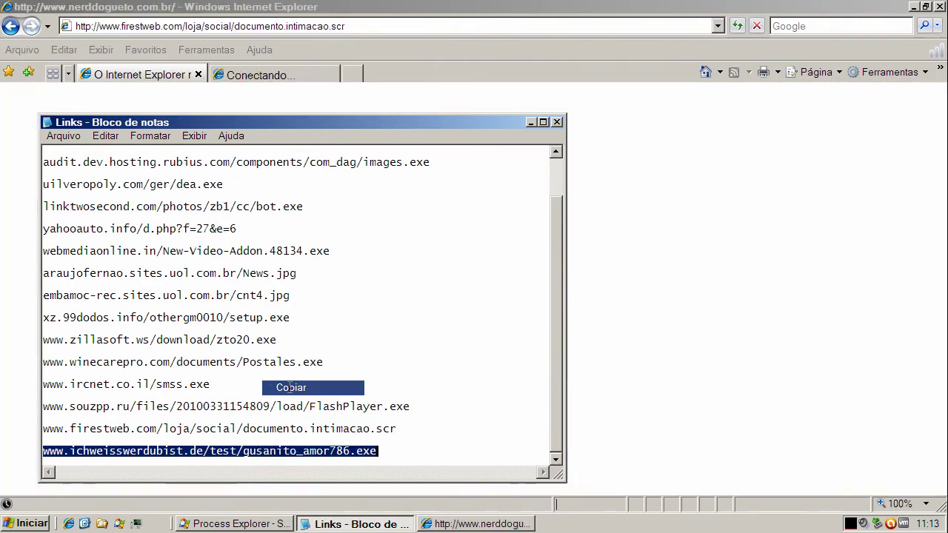
{"action": "left_click", "coordinate": [557, 122]}
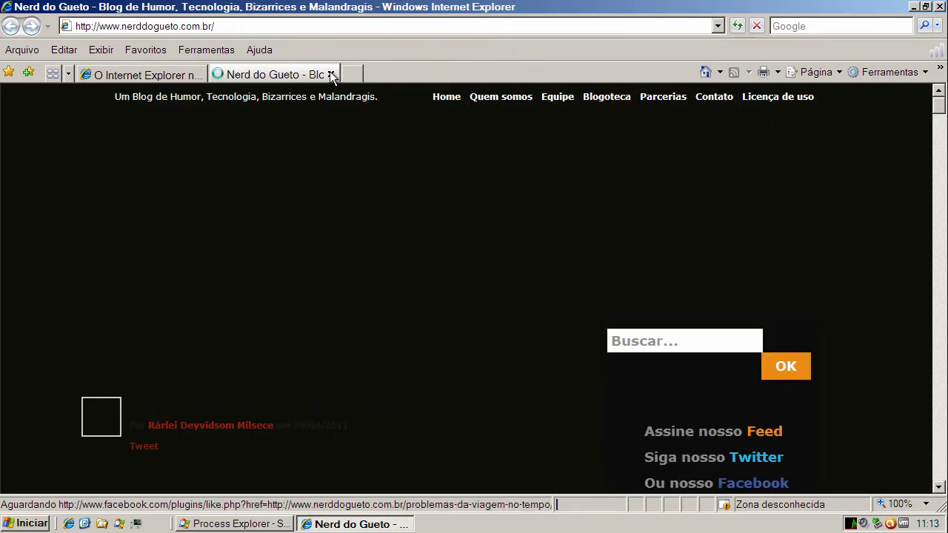
{"action": "left_click", "coordinate": [330, 74]}
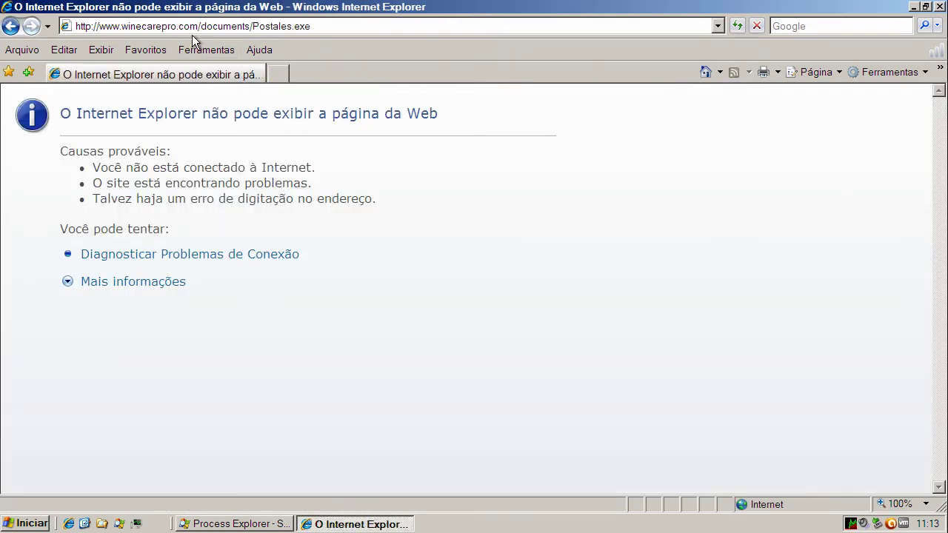
{"action": "left_click", "coordinate": [706, 72]}
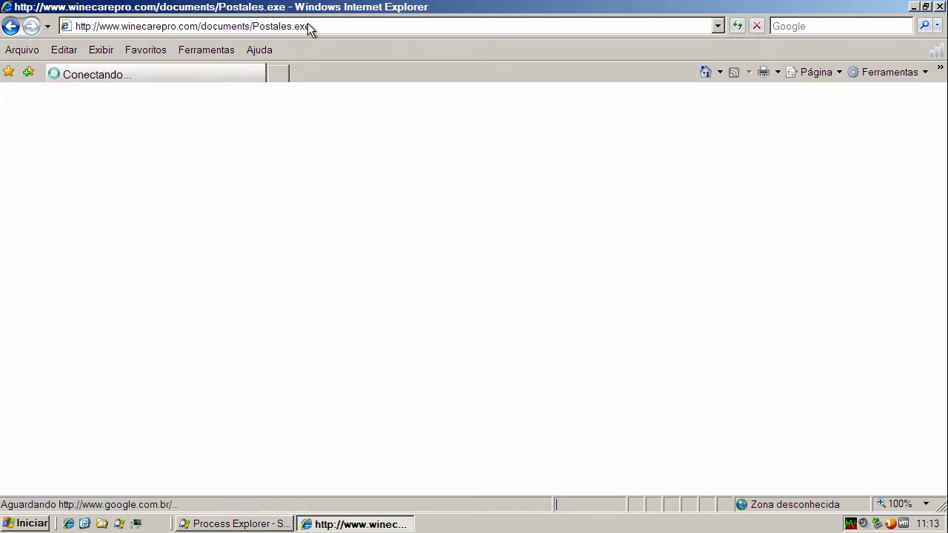
{"action": "left_click", "coordinate": [291, 26]}
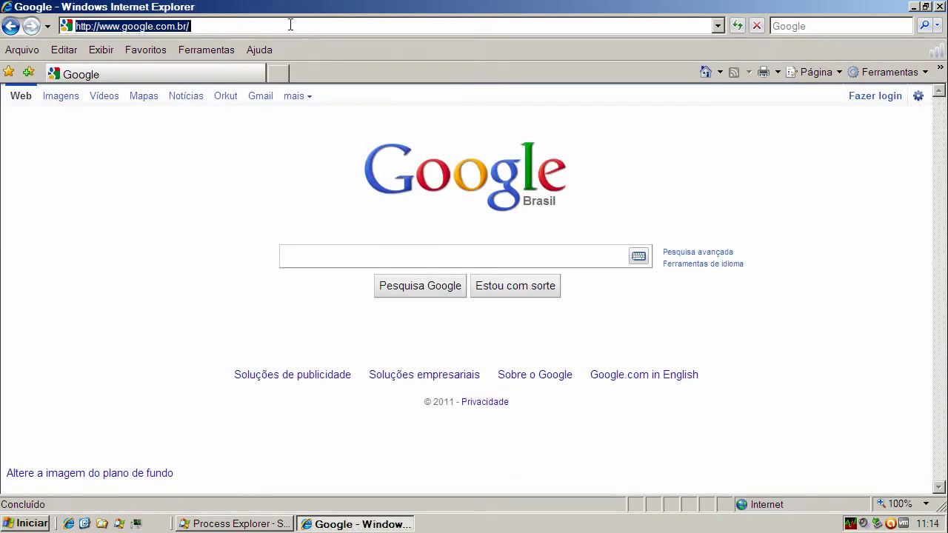
{"action": "key", "text": "ctrl+v"}
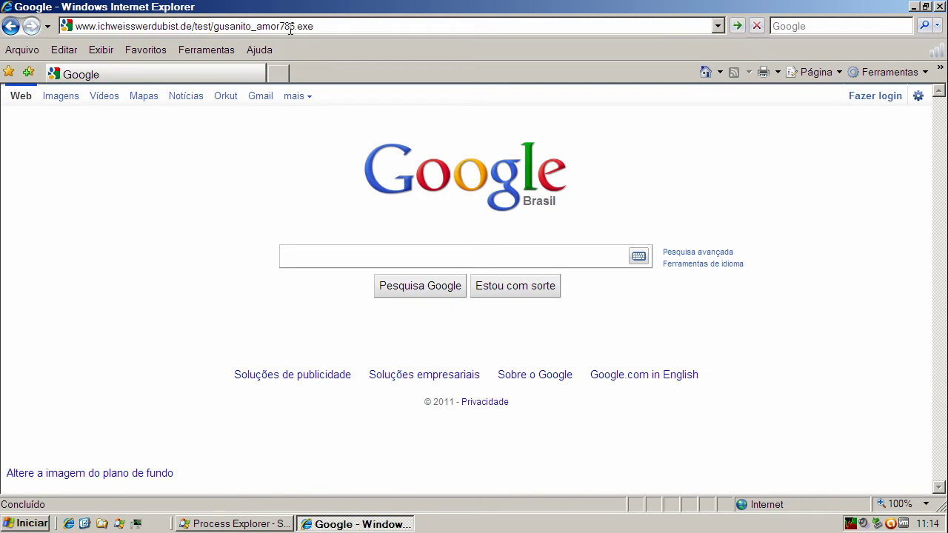
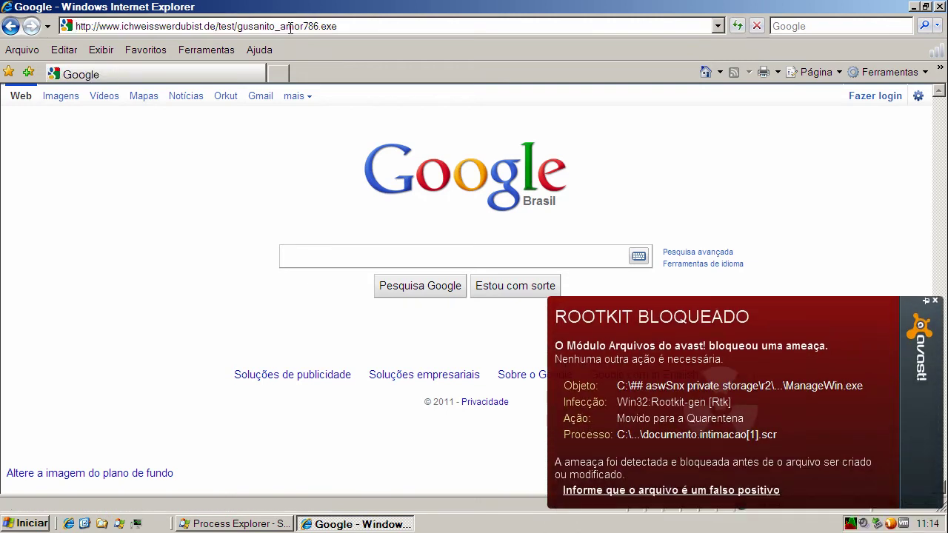
{"action": "left_click", "coordinate": [451, 266]}
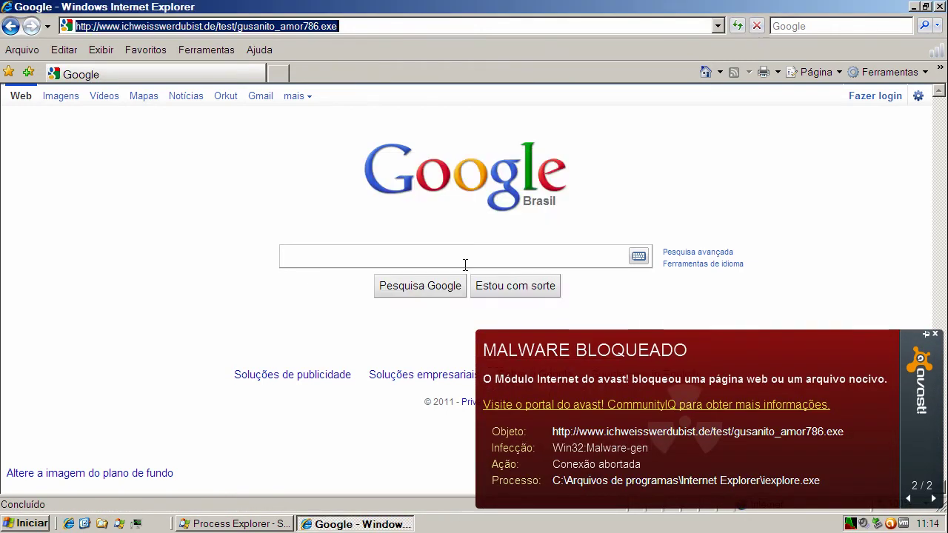
{"action": "left_click", "coordinate": [935, 335]}
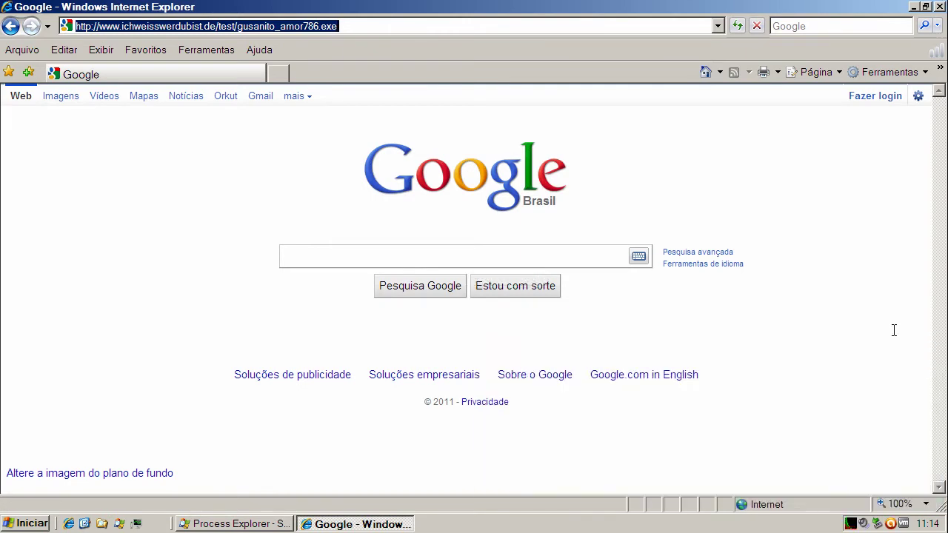
{"action": "left_click", "coordinate": [939, 7]}
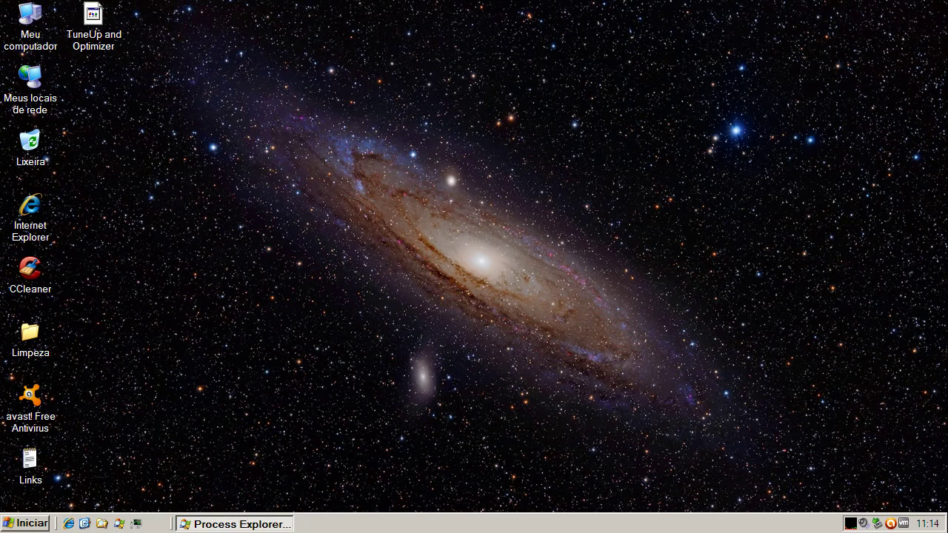
- Examine the running processes in Process Explorer, checking the documento.intimacao[1].scr entry, and minimize the window
{"action": "left_click", "coordinate": [246, 523]}
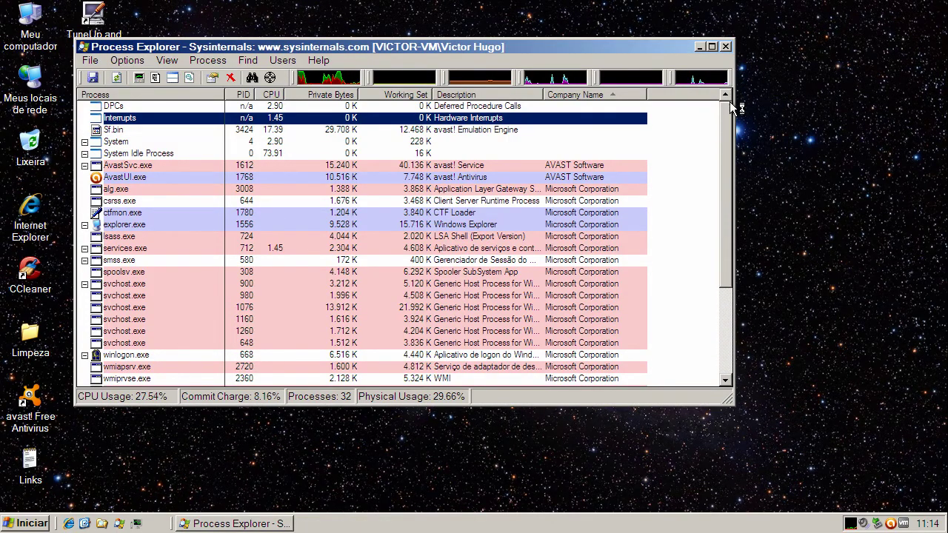
{"action": "left_click_drag", "start_coordinate": [728, 118], "coordinate": [726, 202]}
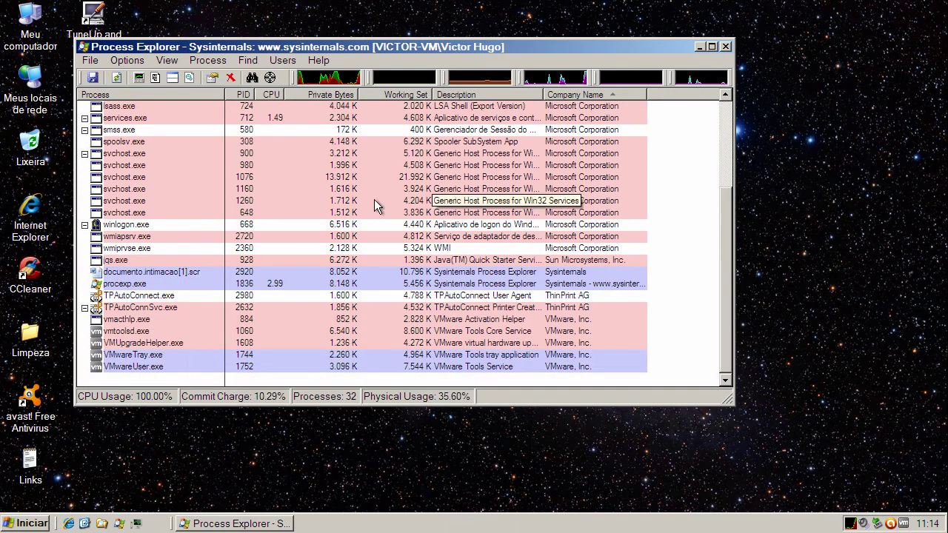
{"action": "left_click", "coordinate": [121, 274]}
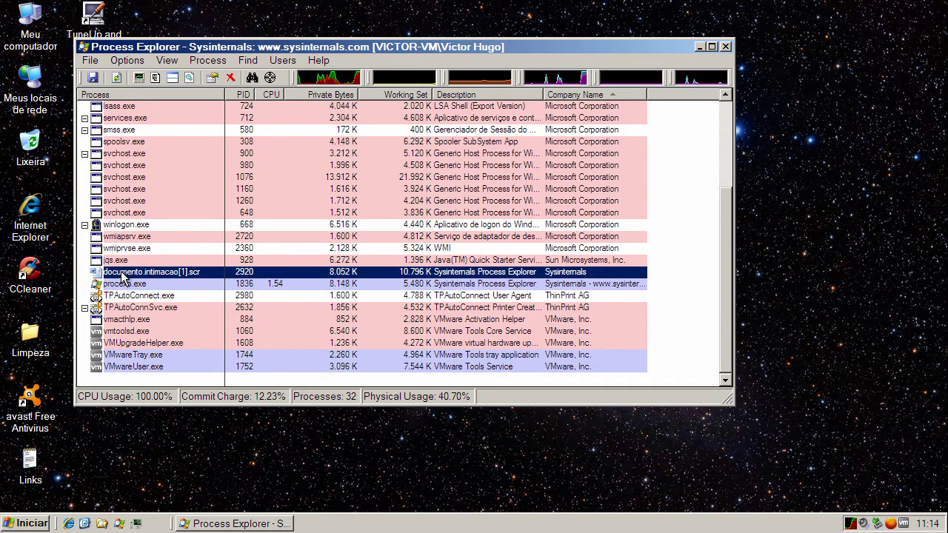
{"action": "mouse_move", "coordinate": [154, 274]}
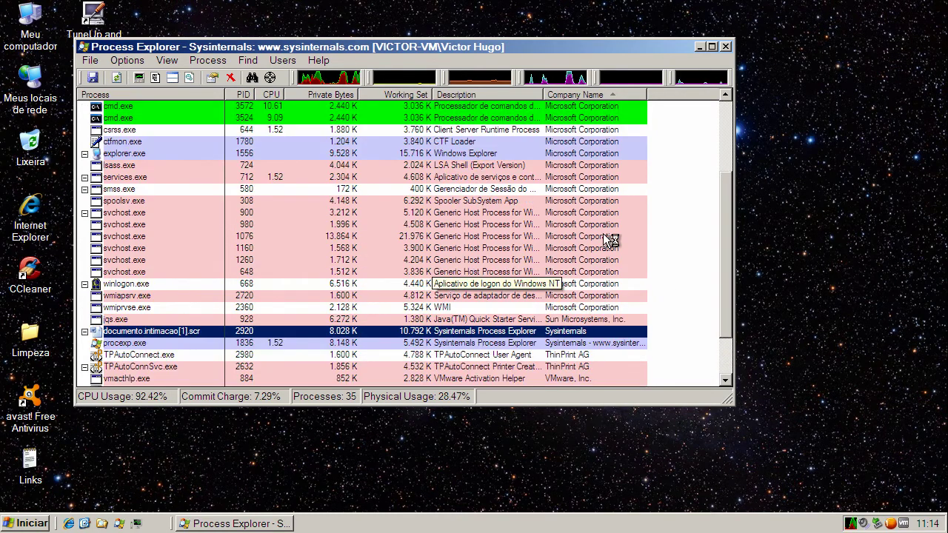
{"action": "left_click", "coordinate": [702, 47]}
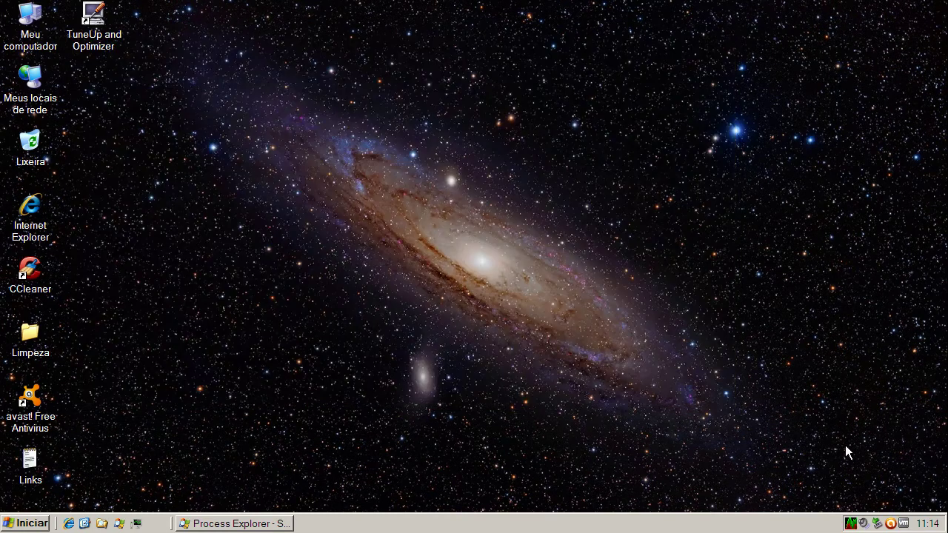
- Run a full system scan in avast Free Antivirus and close the avast window once the scan completes
{"action": "double_click", "coordinate": [891, 524]}
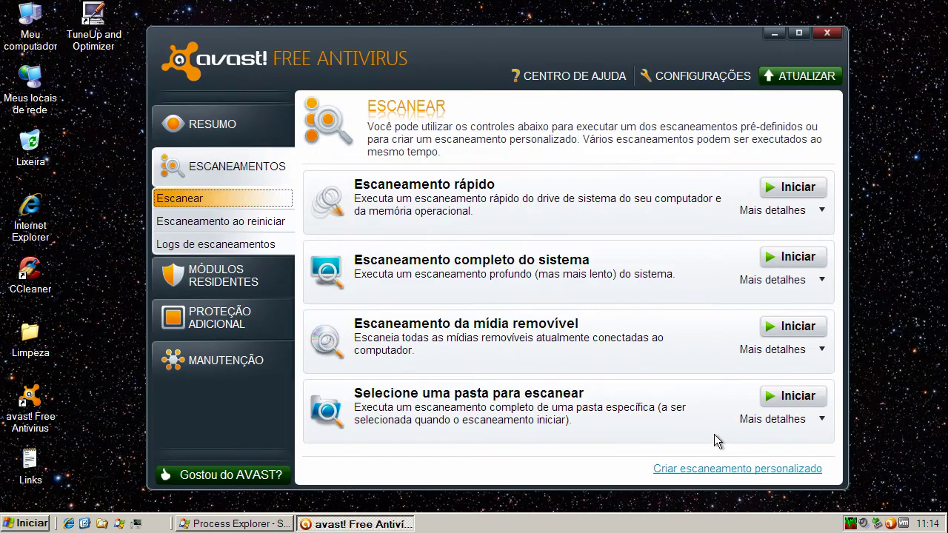
{"action": "left_click", "coordinate": [783, 269]}
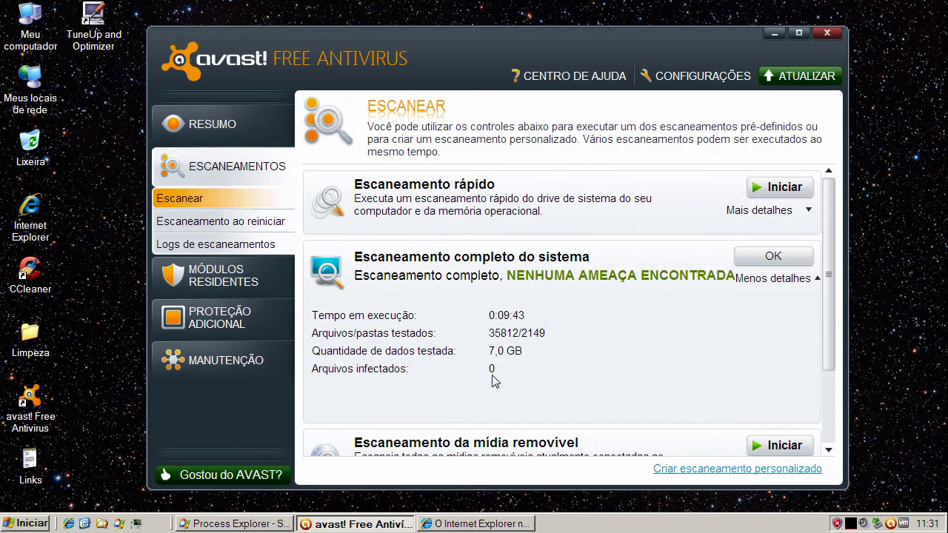
{"action": "left_click", "coordinate": [827, 34]}
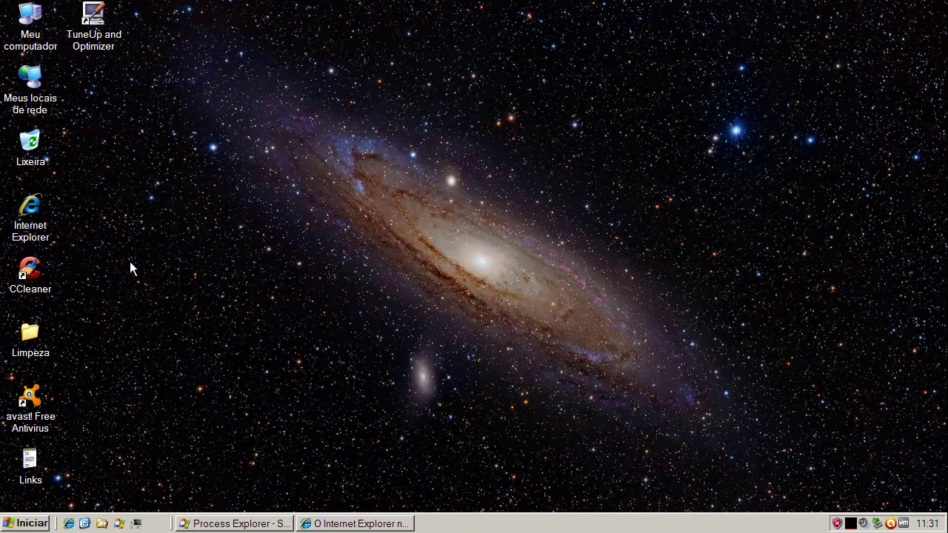
- Launch CCleaner and close the remaining Internet Explorer window
{"action": "left_click", "coordinate": [36, 241]}
{"action": "double_click", "coordinate": [38, 278]}
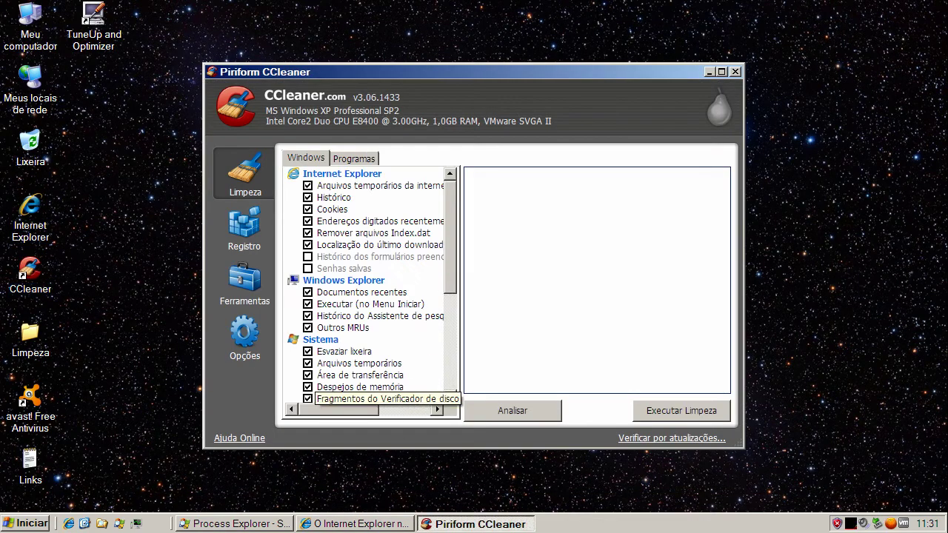
{"action": "right_click", "coordinate": [385, 525]}
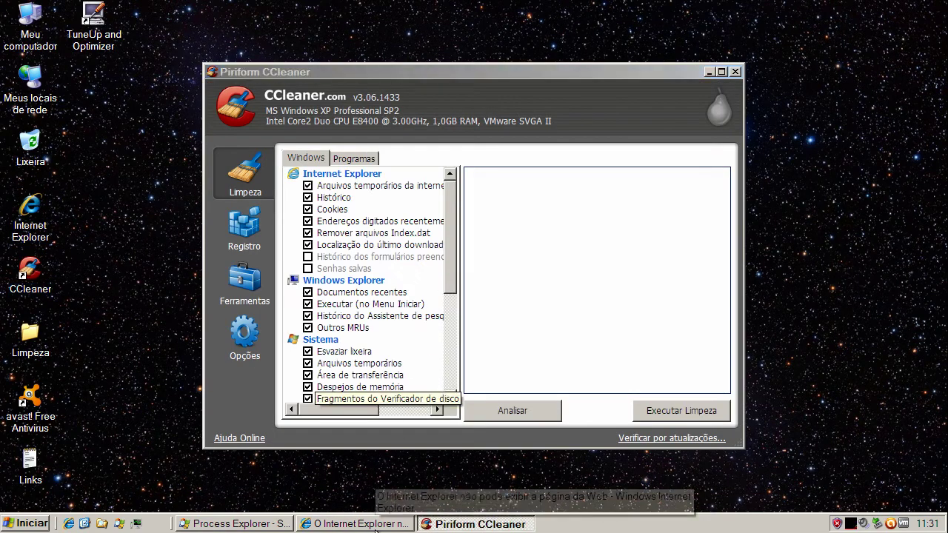
{"action": "left_click", "coordinate": [386, 521]}
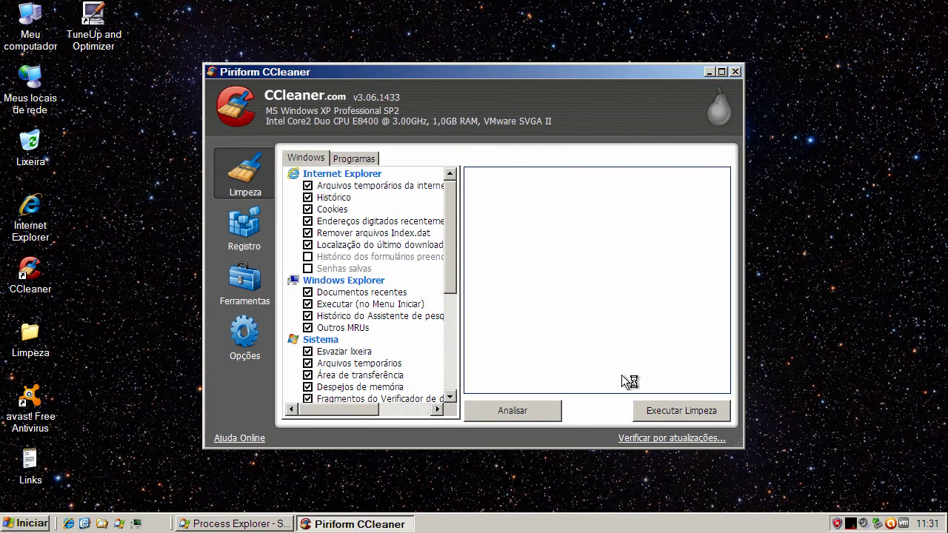
- Run CCleaner's cleanup on the ticked Windows items and close the program
{"action": "left_click", "coordinate": [685, 418]}
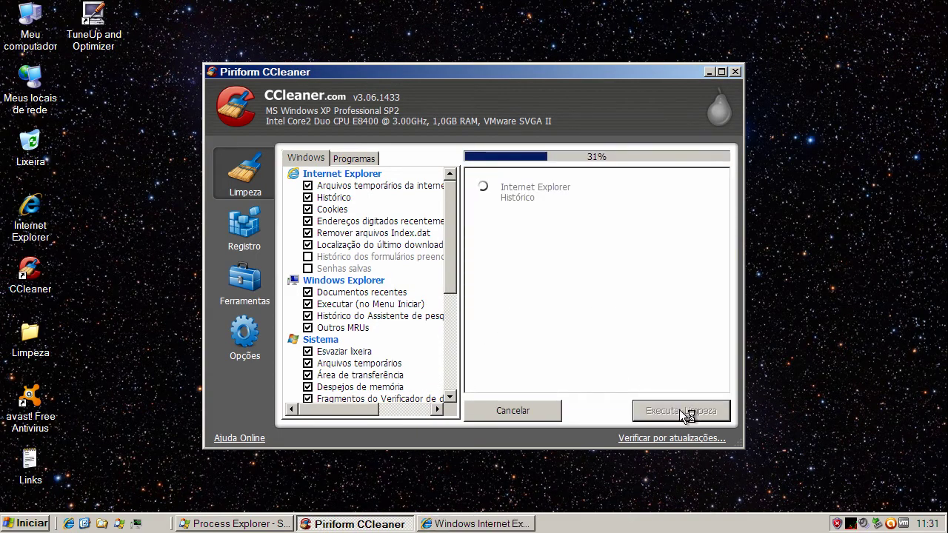
{"action": "left_click", "coordinate": [689, 415]}
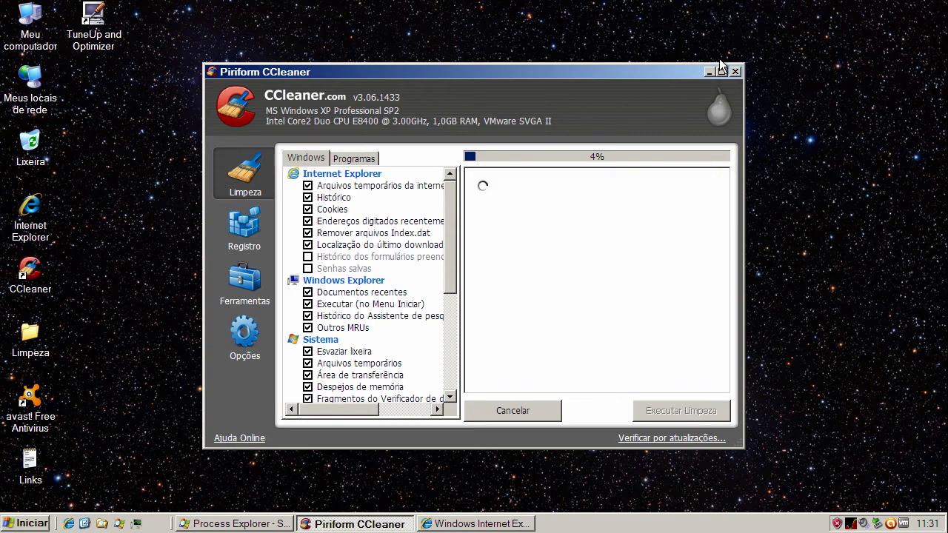
{"action": "left_click_drag", "start_coordinate": [659, 72], "coordinate": [657, 51]}
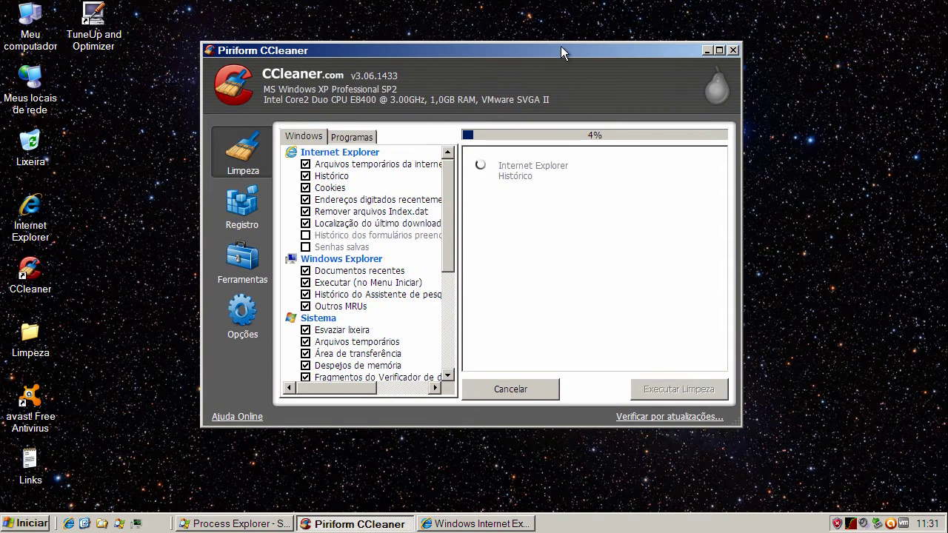
{"action": "left_click", "coordinate": [733, 50]}
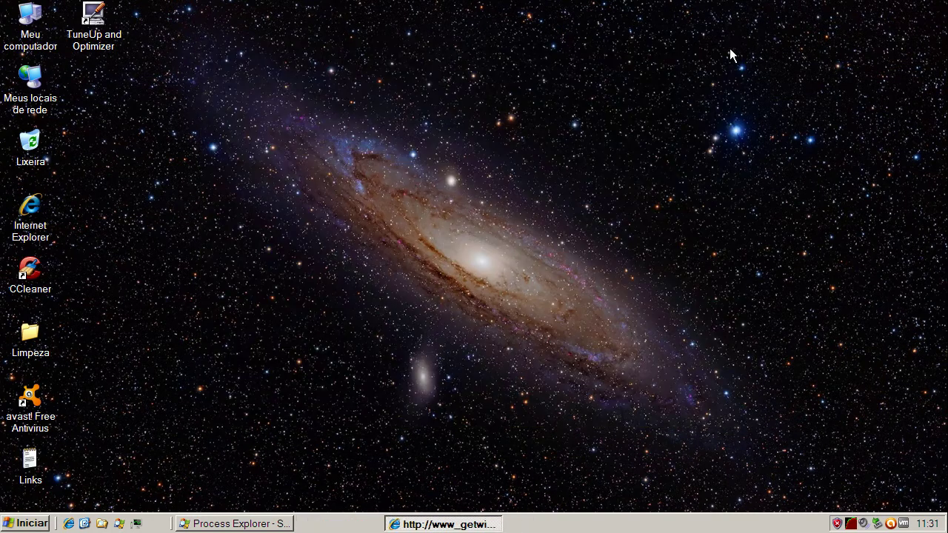
- Restart the computer
{"action": "left_click", "coordinate": [33, 523]}
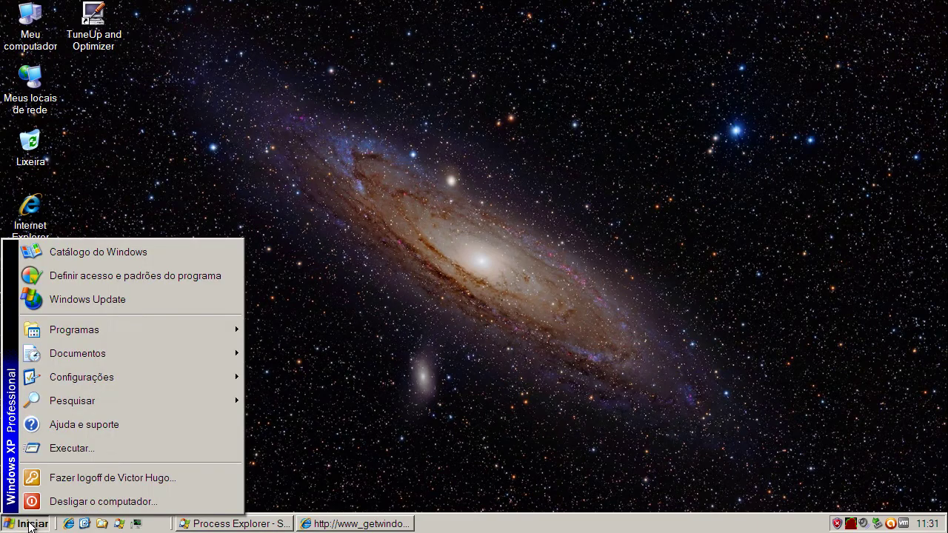
{"action": "left_click", "coordinate": [105, 503]}
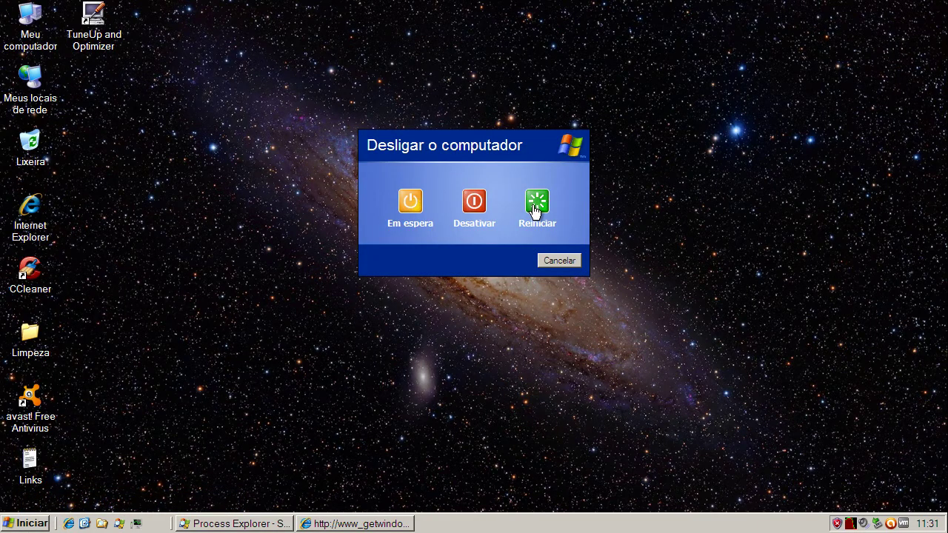
{"action": "left_click", "coordinate": [534, 207]}
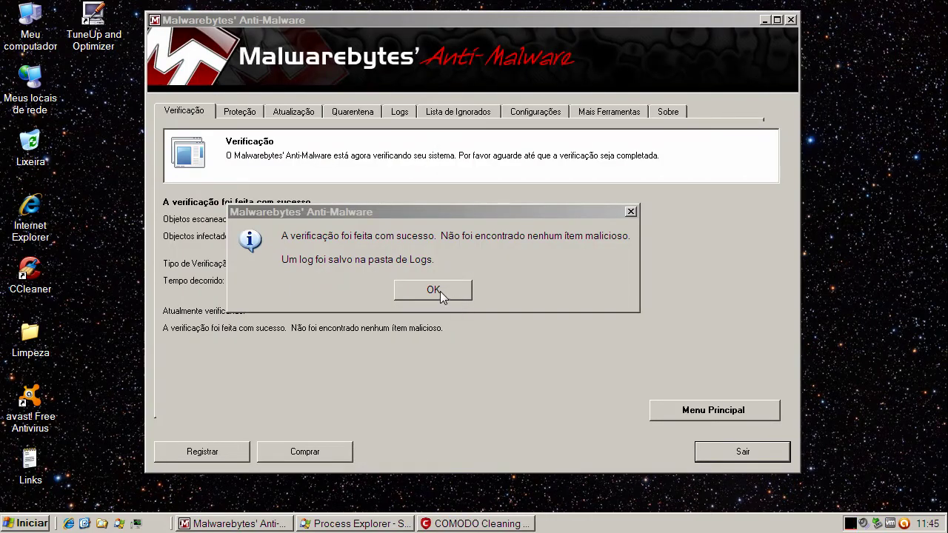
- Exit Malwarebytes' Anti-Malware after its finished scan and run a full scan in COMODO Cleaning Essentials
{"action": "left_click", "coordinate": [433, 291]}
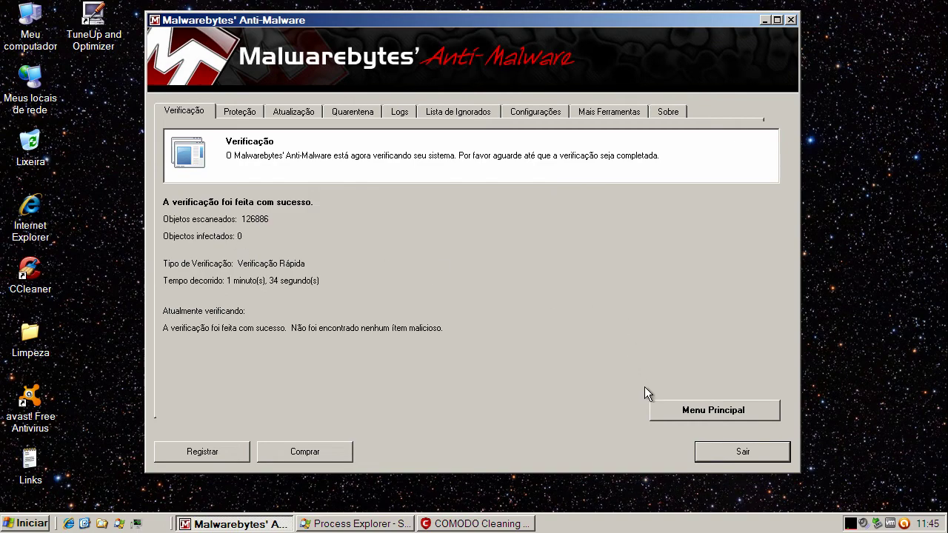
{"action": "left_click", "coordinate": [737, 453]}
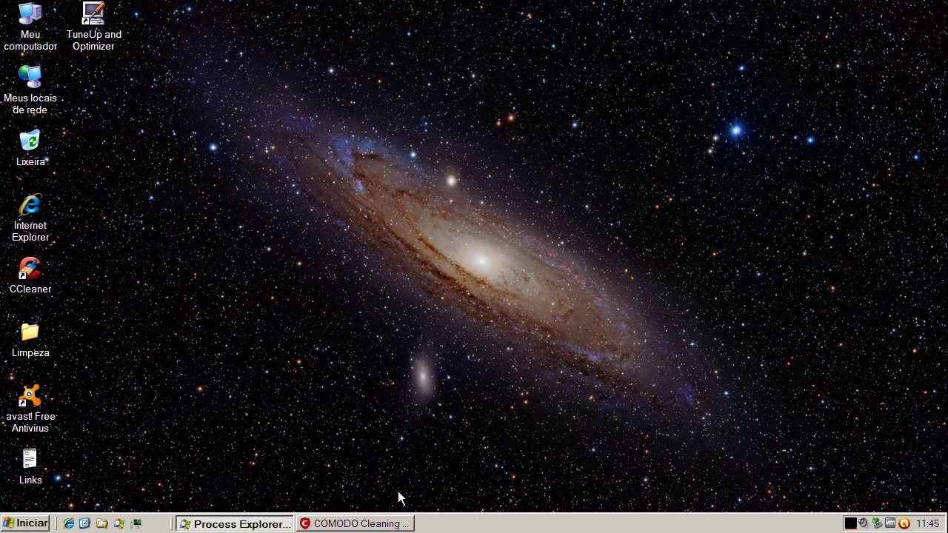
{"action": "left_click", "coordinate": [351, 524]}
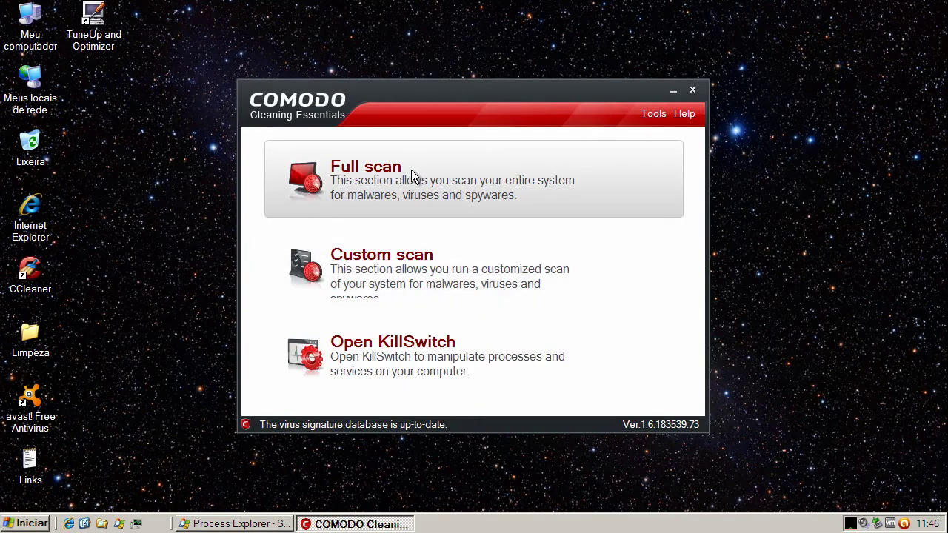
{"action": "left_click", "coordinate": [411, 170]}
{"action": "left_click", "coordinate": [427, 288]}
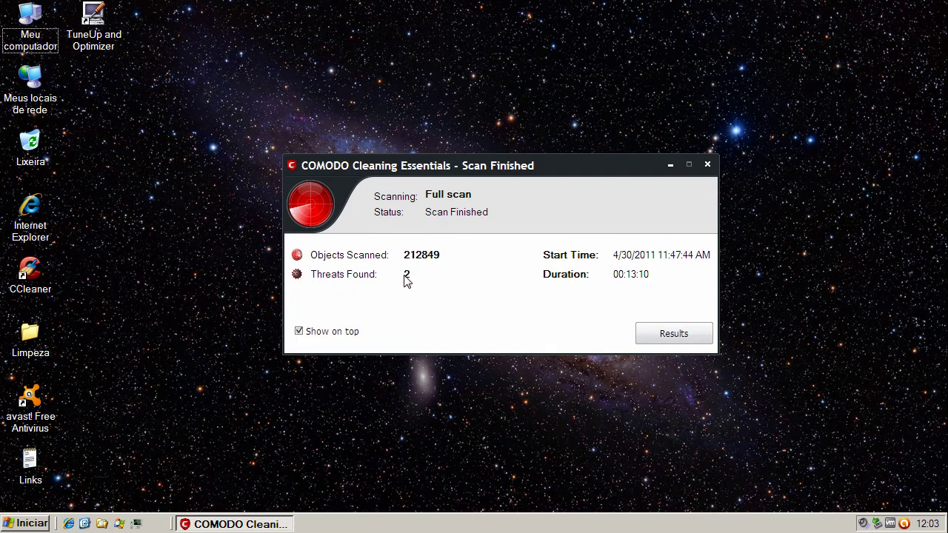
- Open the COMODO scan results and examine the Tuneup.exe and MBR@Disk 0 threats, comparing the former with the TuneUp and Optimizer shortcut's location
{"action": "left_click", "coordinate": [671, 334]}
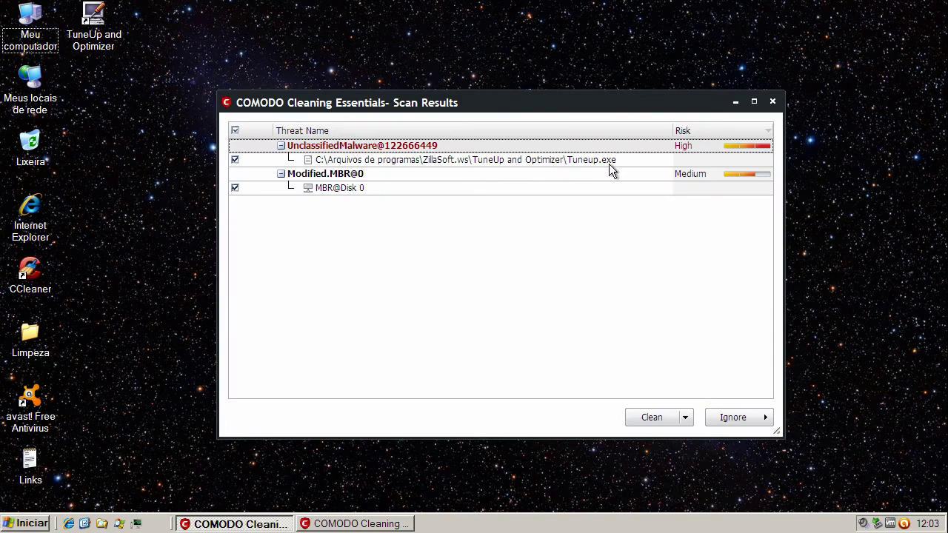
{"action": "left_click", "coordinate": [379, 163]}
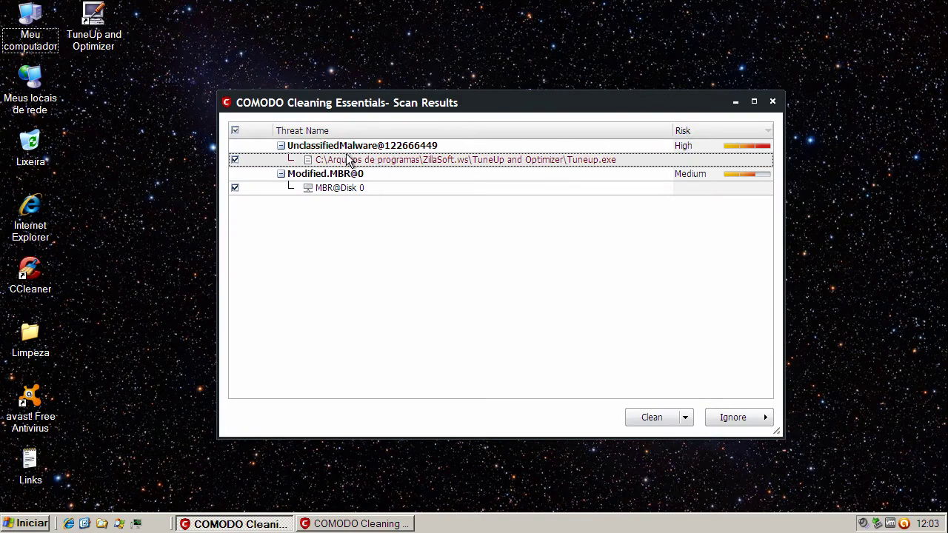
{"action": "left_click", "coordinate": [106, 32]}
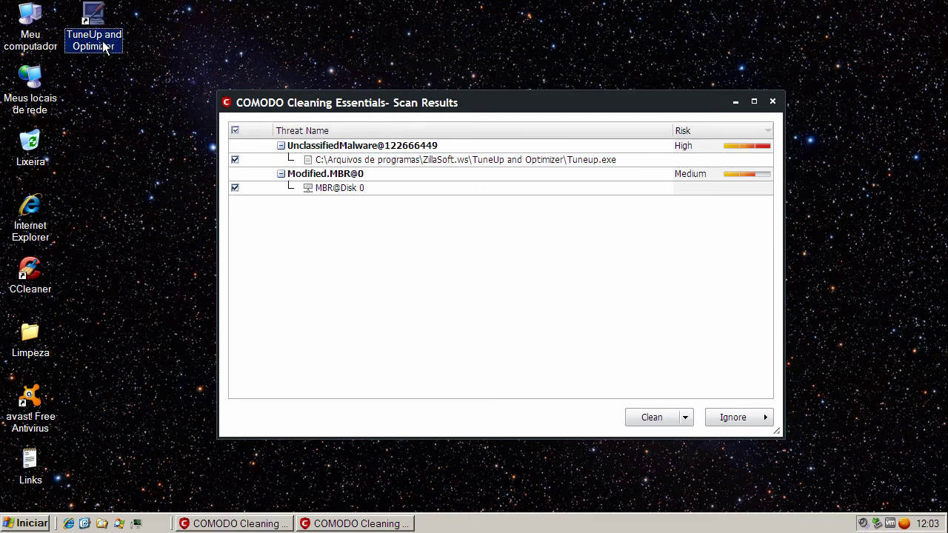
{"action": "mouse_move", "coordinate": [100, 38]}
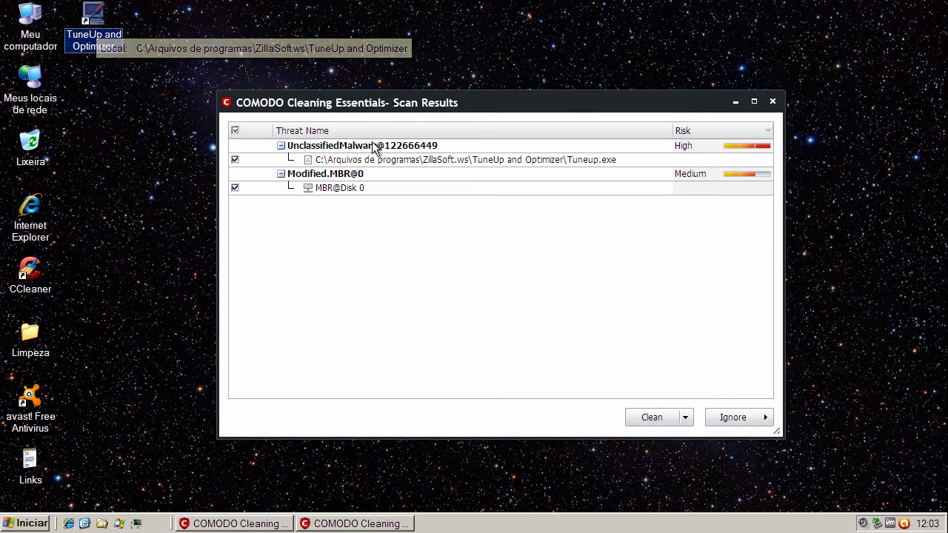
{"action": "left_click", "coordinate": [473, 165]}
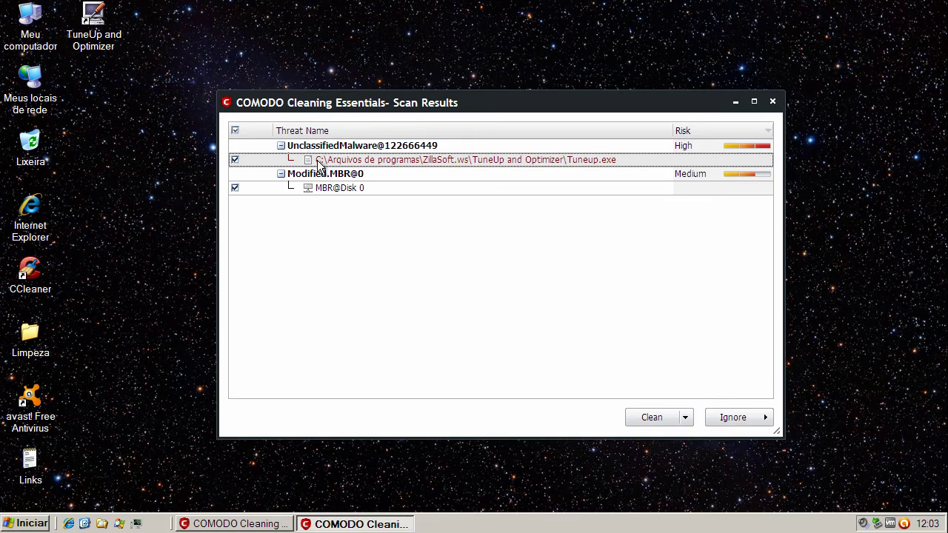
{"action": "left_click", "coordinate": [347, 189]}
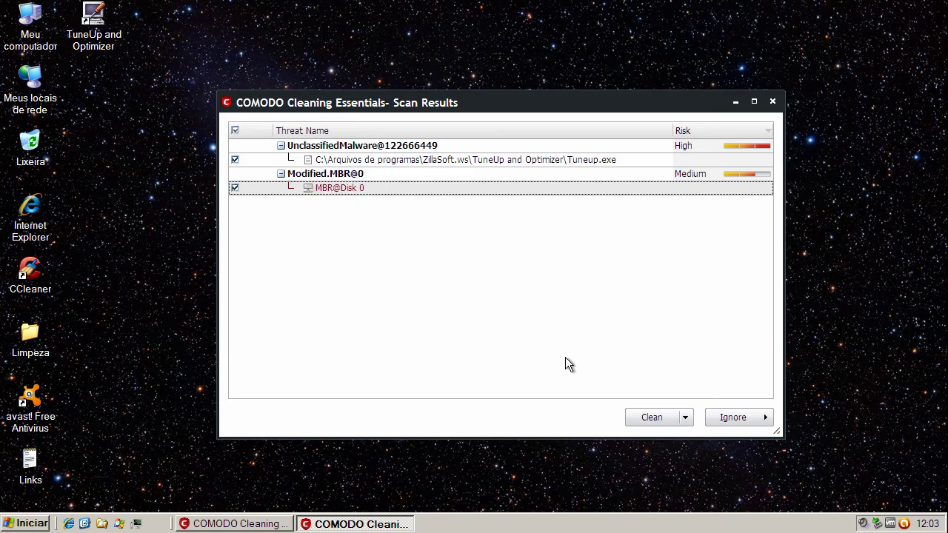
- Clean both ticked threats, close the COMODO scan results and agree to restart the computer
{"action": "left_click", "coordinate": [647, 414]}
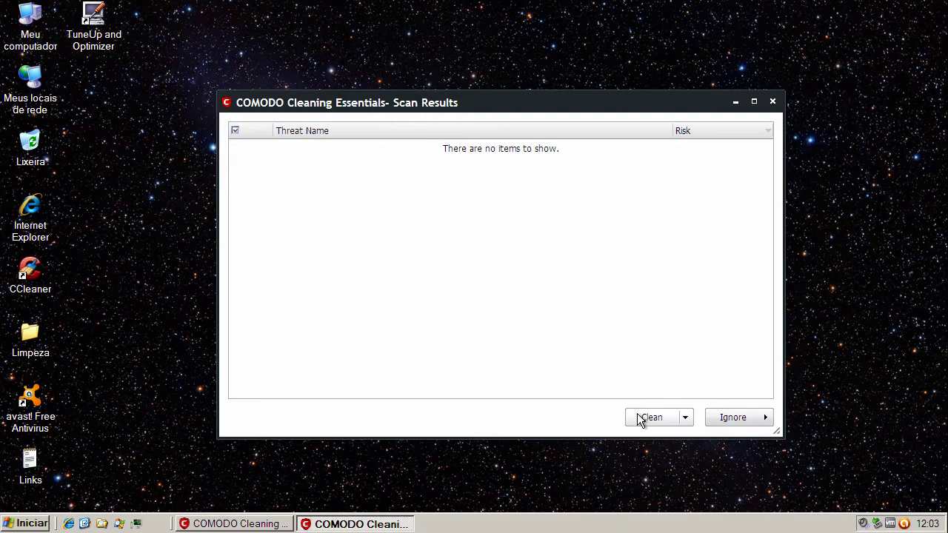
{"action": "left_click", "coordinate": [663, 418]}
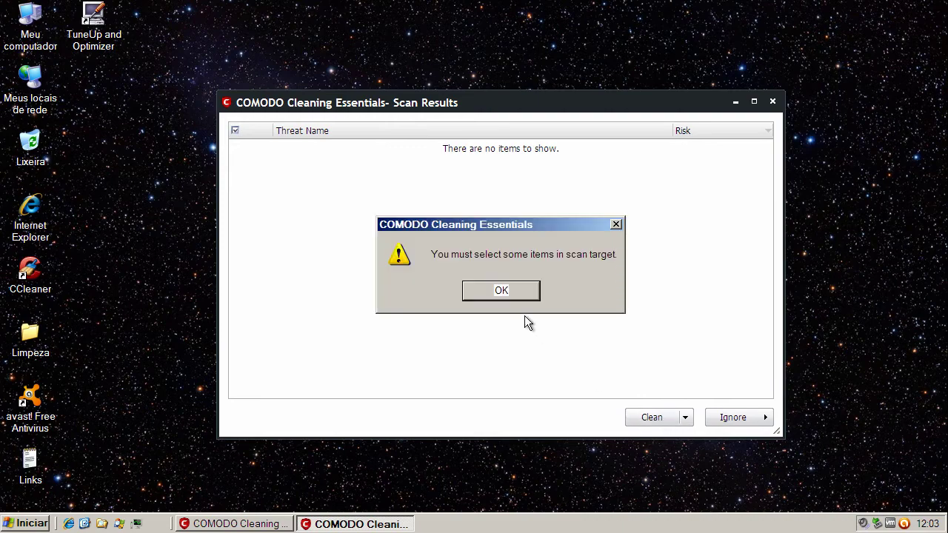
{"action": "left_click", "coordinate": [516, 294]}
{"action": "left_click", "coordinate": [772, 102]}
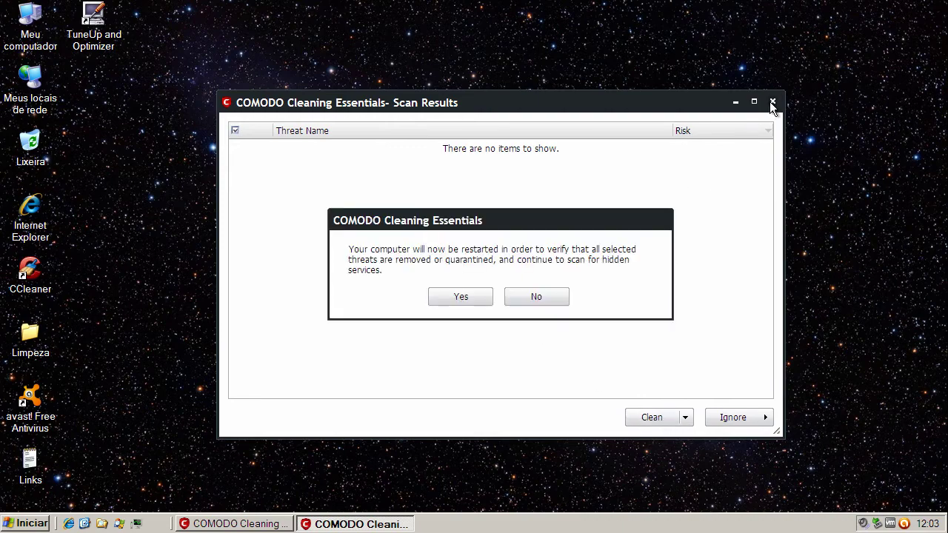
{"action": "left_click", "coordinate": [471, 298]}
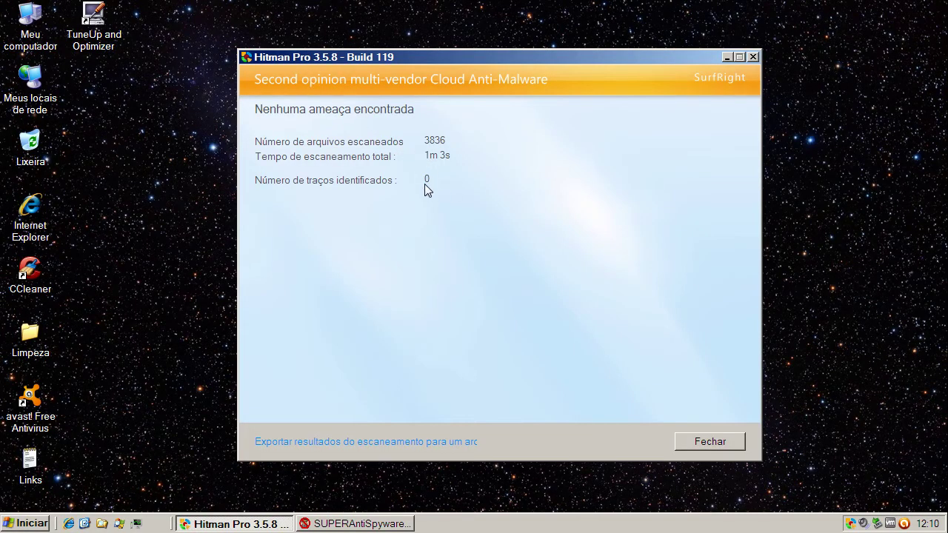
- Close Hitman Pro after its scan and start a quick scan of drive C: in SUPERAntiSpyware
{"action": "left_click", "coordinate": [711, 442]}
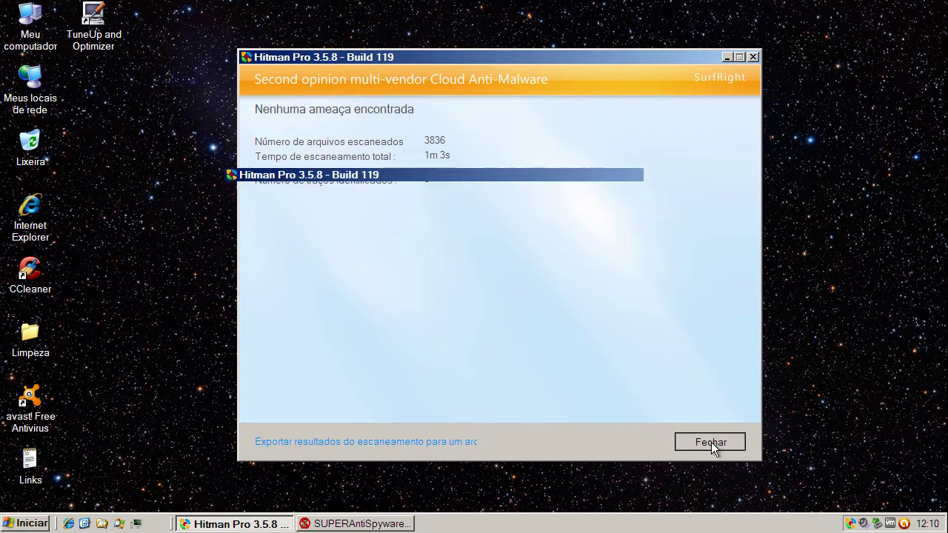
{"action": "left_click", "coordinate": [265, 524]}
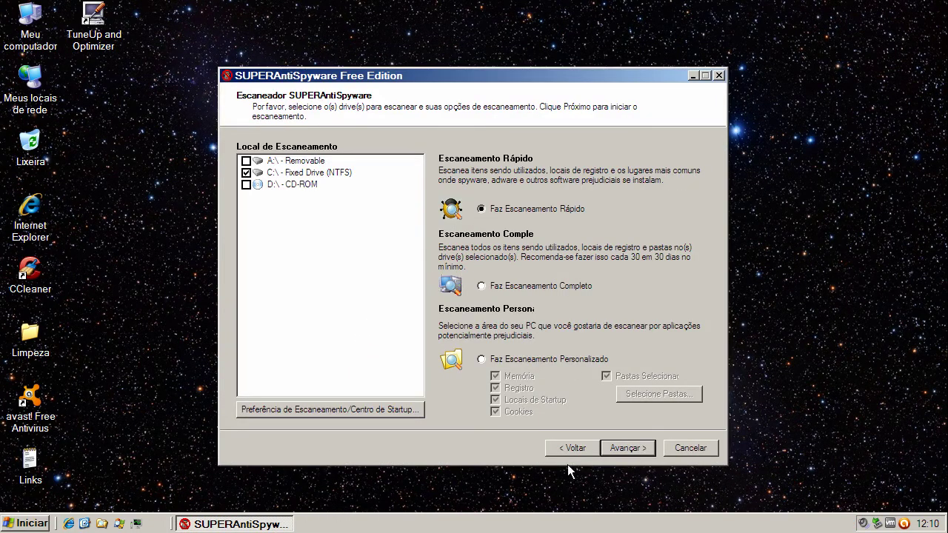
{"action": "left_click", "coordinate": [619, 450]}
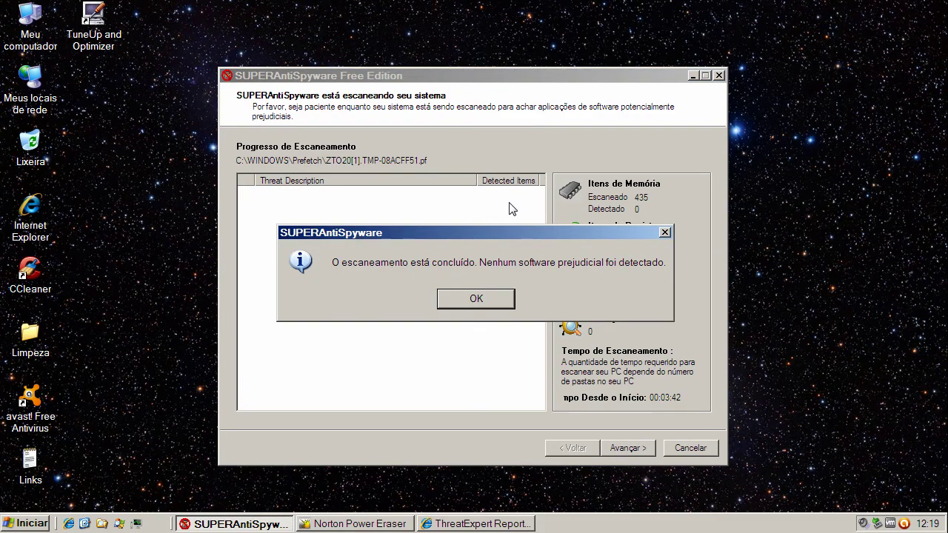
- Acknowledge the finished SUPERAntiSpyware scan, return to its main menu and close the program
{"action": "left_click", "coordinate": [477, 298]}
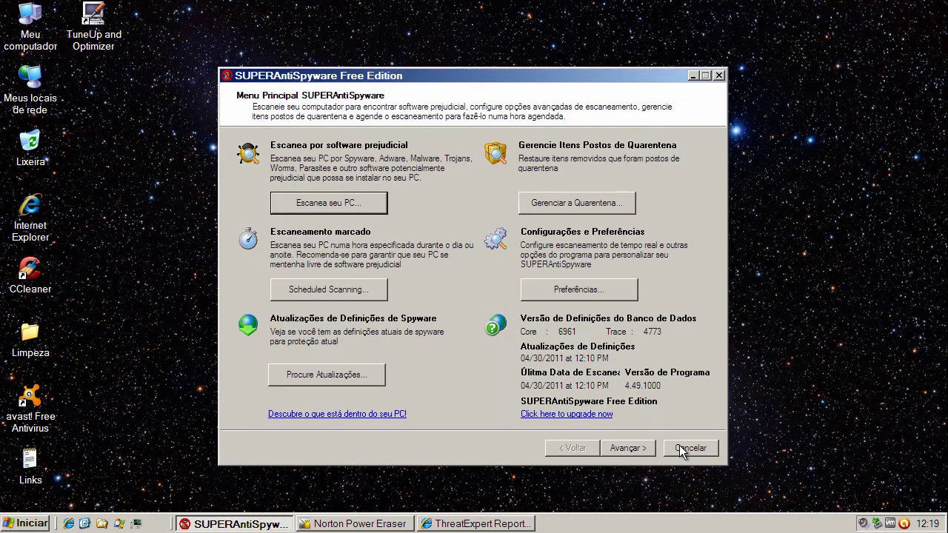
{"action": "left_click", "coordinate": [628, 449]}
{"action": "left_click", "coordinate": [682, 450]}
{"action": "left_click", "coordinate": [682, 449]}
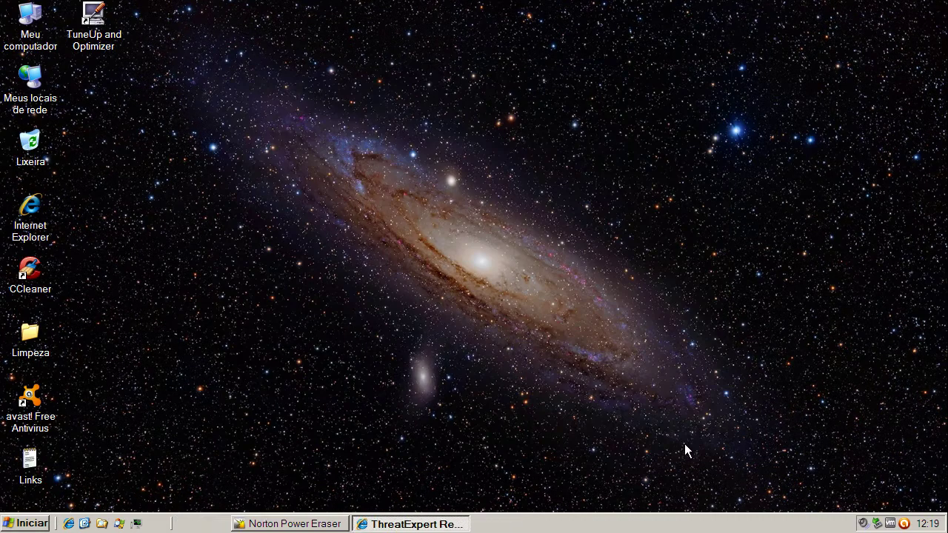
- Start a remote check of the suspicious iconman.dll file in Norton Power Eraser and minimize the window
{"action": "left_click", "coordinate": [270, 524]}
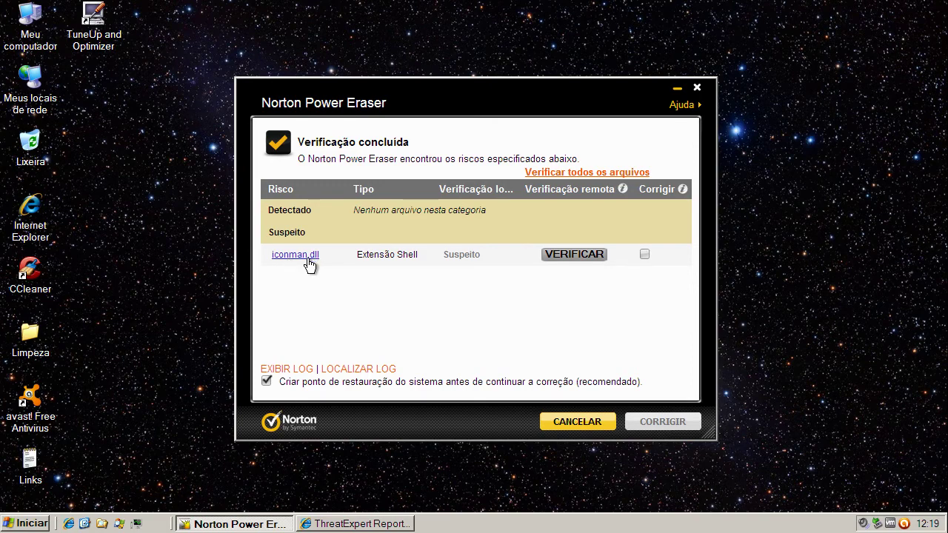
{"action": "left_click", "coordinate": [574, 254]}
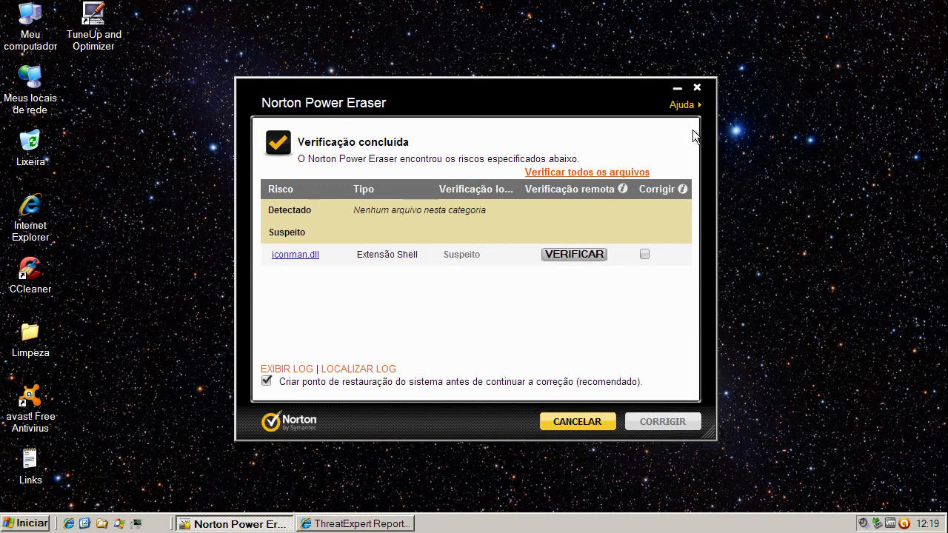
{"action": "left_click", "coordinate": [467, 322]}
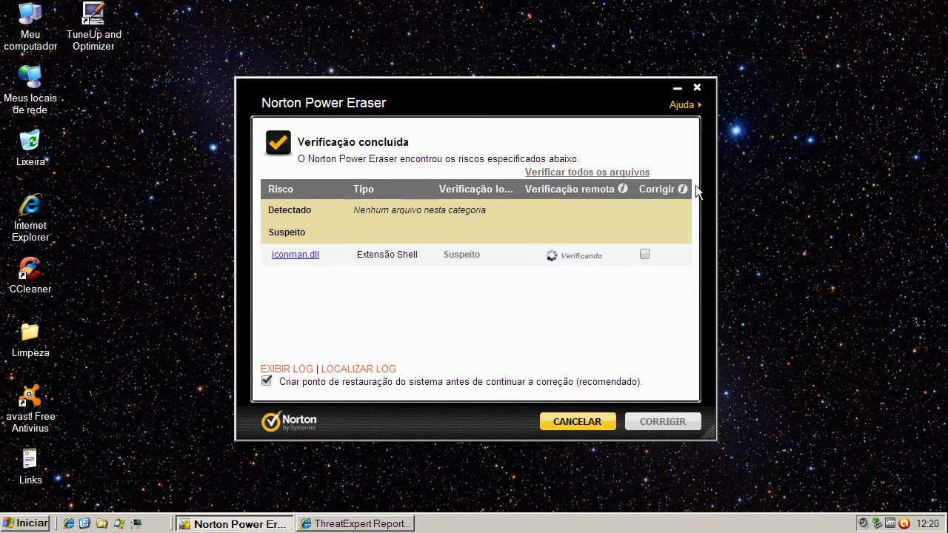
{"action": "left_click", "coordinate": [677, 90]}
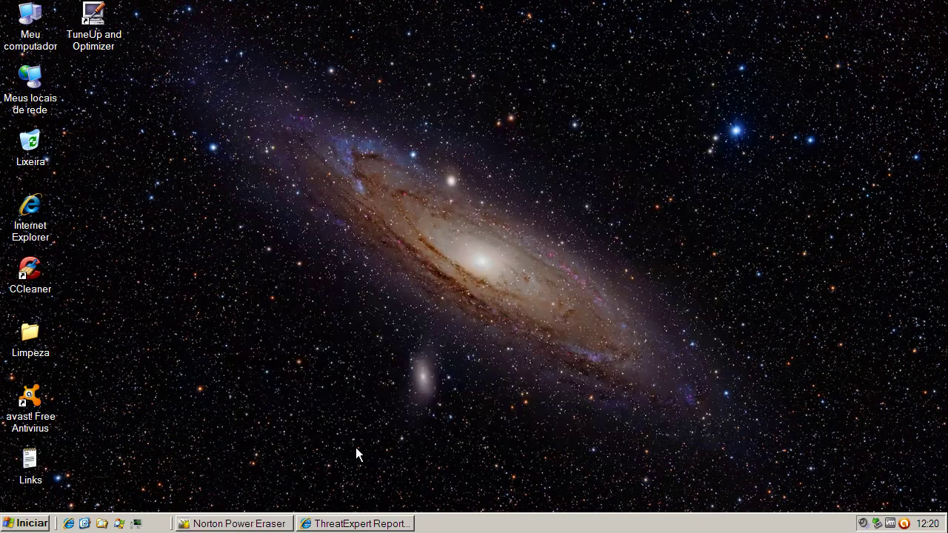
- Switch to Internet Explorer and review the reputation ratings on the WOT scorecard for zillasoft.ws
{"action": "left_click", "coordinate": [366, 526]}
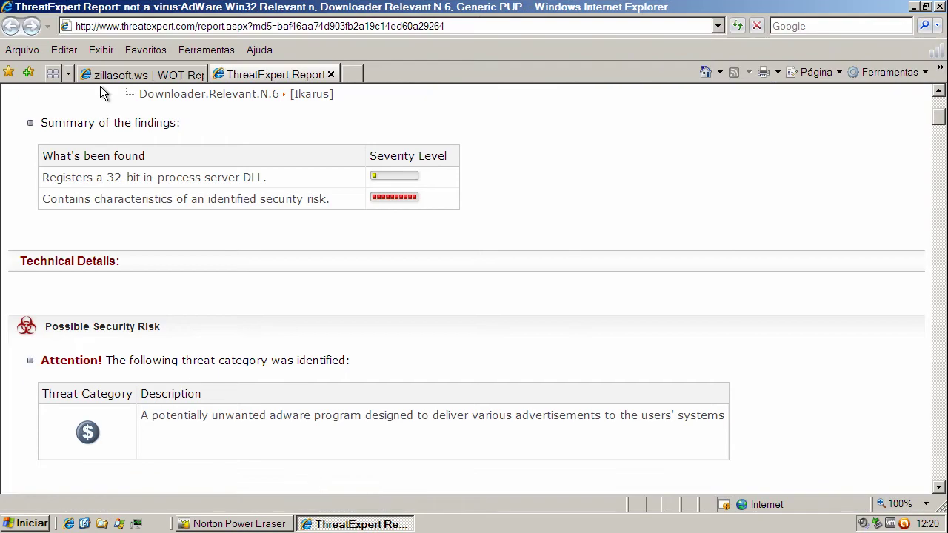
{"action": "left_click", "coordinate": [111, 74]}
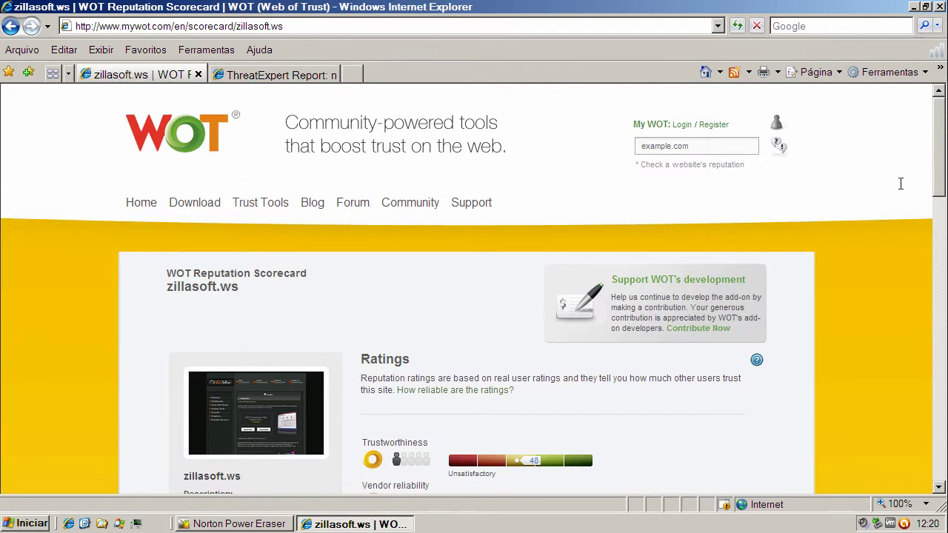
{"action": "left_click_drag", "start_coordinate": [939, 169], "coordinate": [939, 220]}
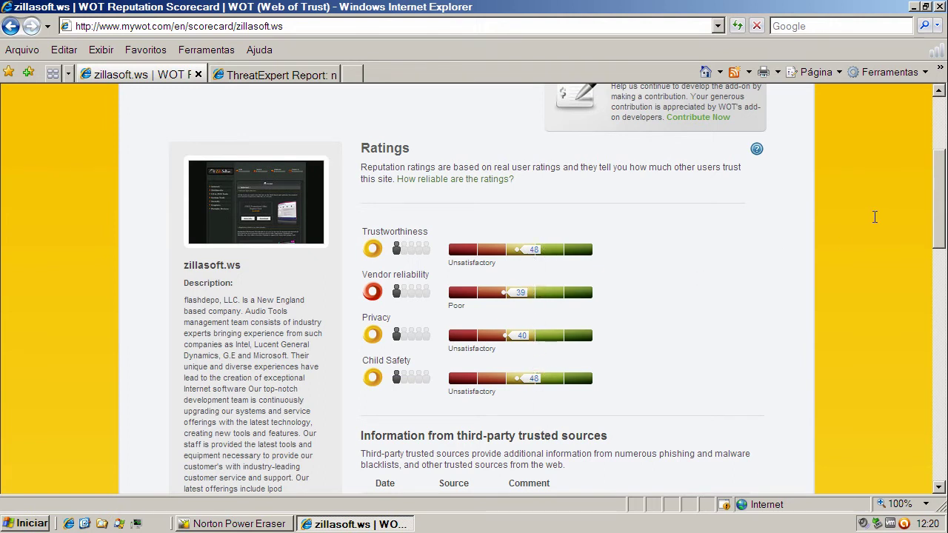
- Read the threat category description in the ThreatExpert report, highlighting "adware program", and close the report and the browser
{"action": "left_click", "coordinate": [301, 73]}
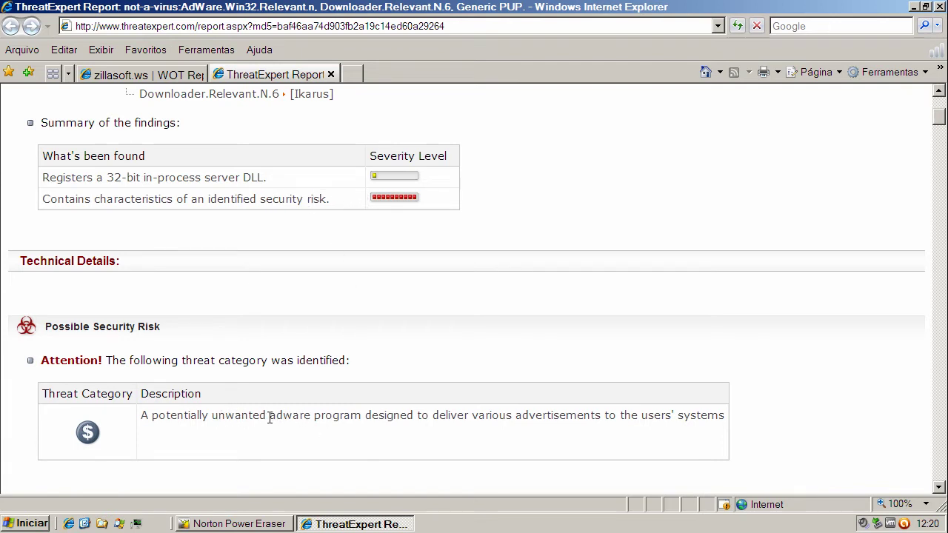
{"action": "left_click_drag", "start_coordinate": [270, 417], "coordinate": [347, 420]}
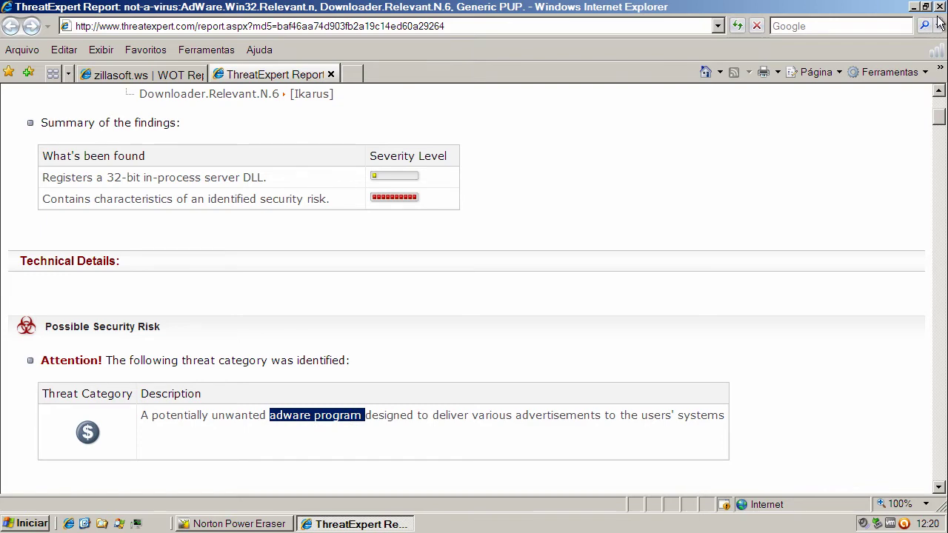
{"action": "left_click", "coordinate": [330, 75]}
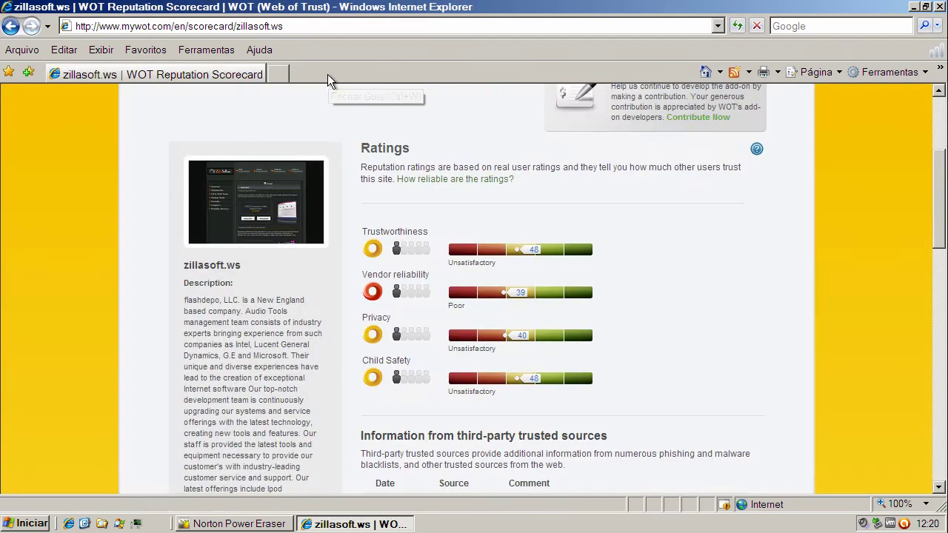
{"action": "left_click", "coordinate": [941, 6]}
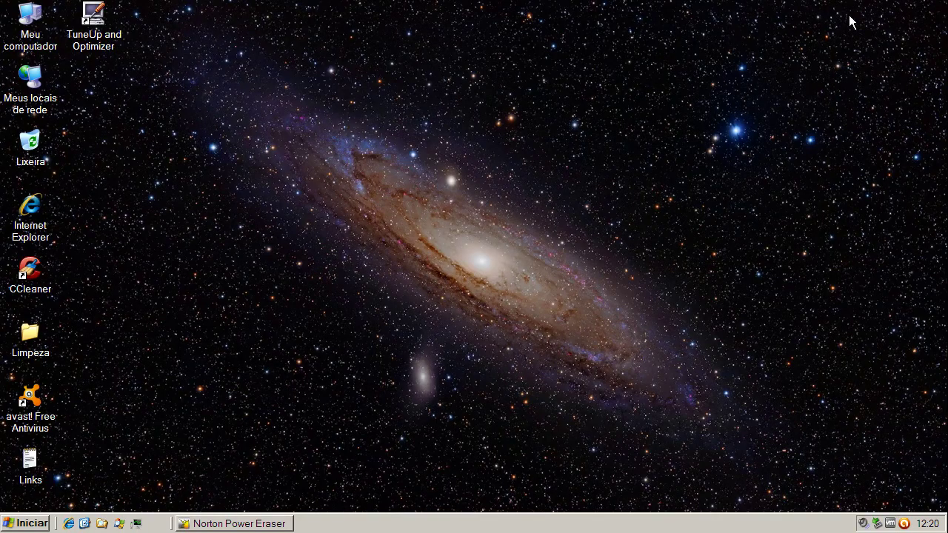
- Check the progress of the iconman.dll remote check in Norton Power Eraser and minimize the window again
{"action": "left_click", "coordinate": [258, 524]}
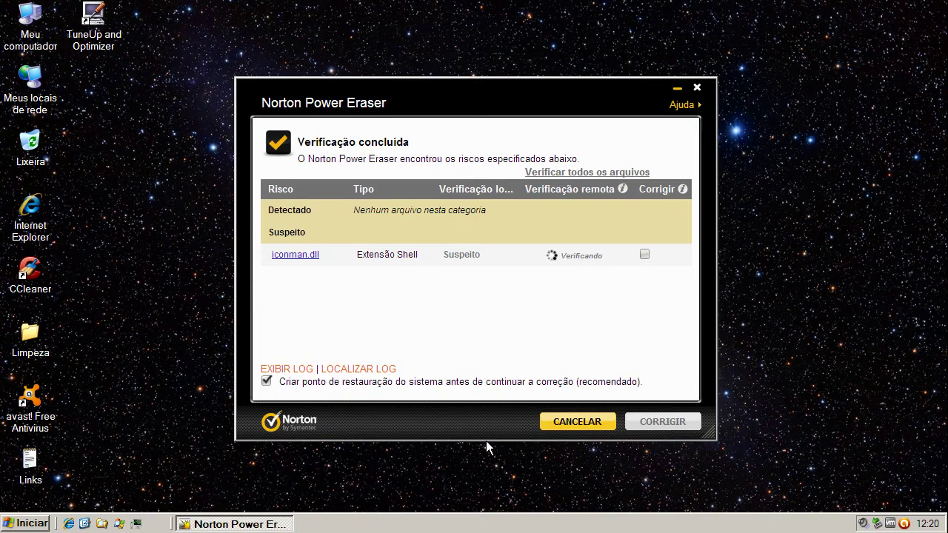
{"action": "left_click", "coordinate": [677, 89]}
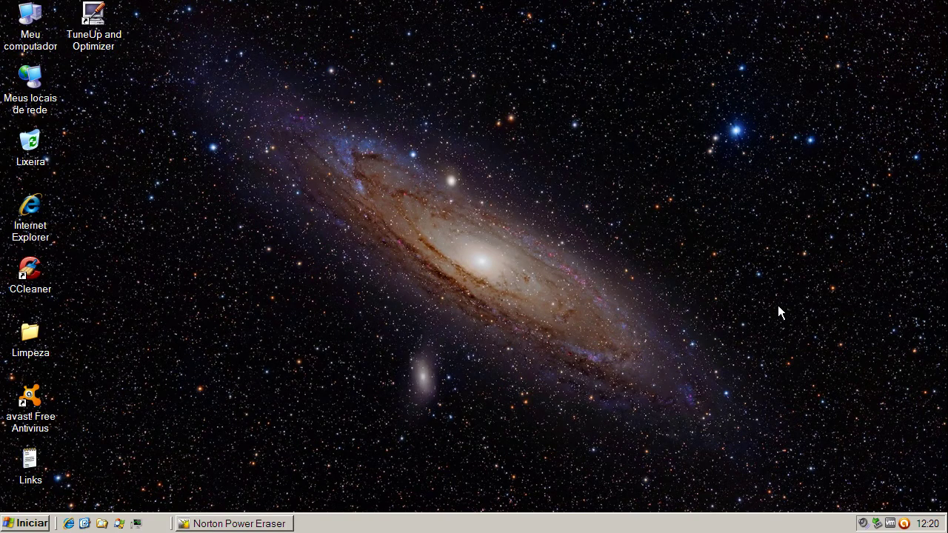
- Open avast Free Antivirus, inspect the virus definition and program versions, and return to the current status summary
{"action": "double_click", "coordinate": [905, 523]}
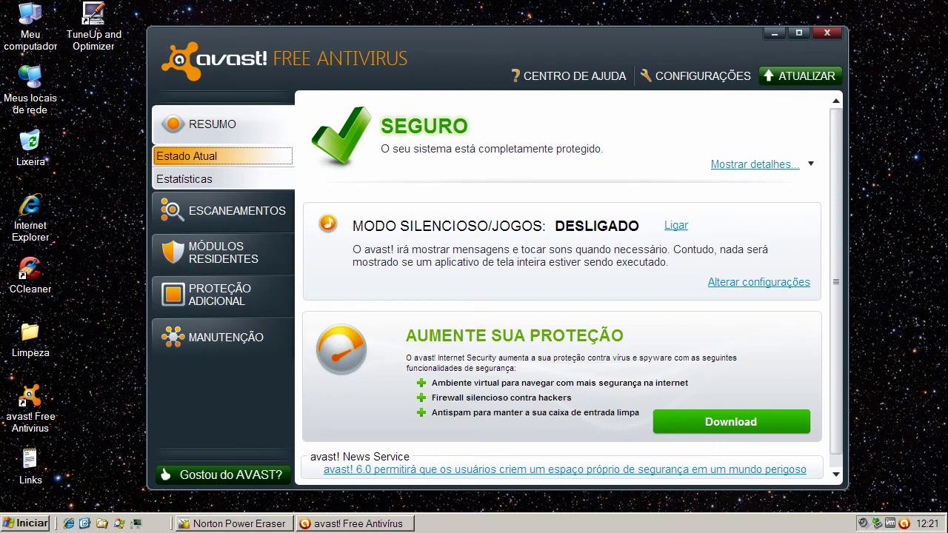
{"action": "left_click", "coordinate": [210, 337]}
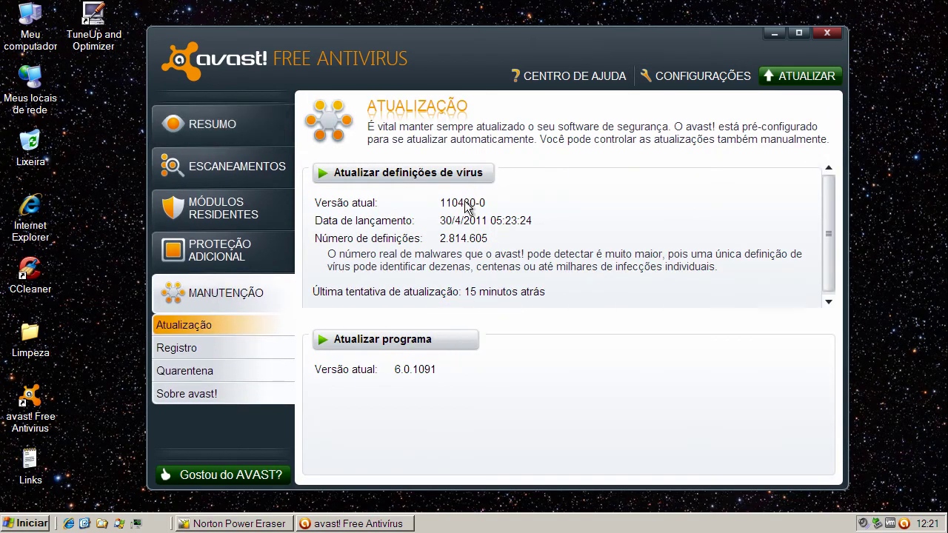
{"action": "left_click", "coordinate": [212, 135]}
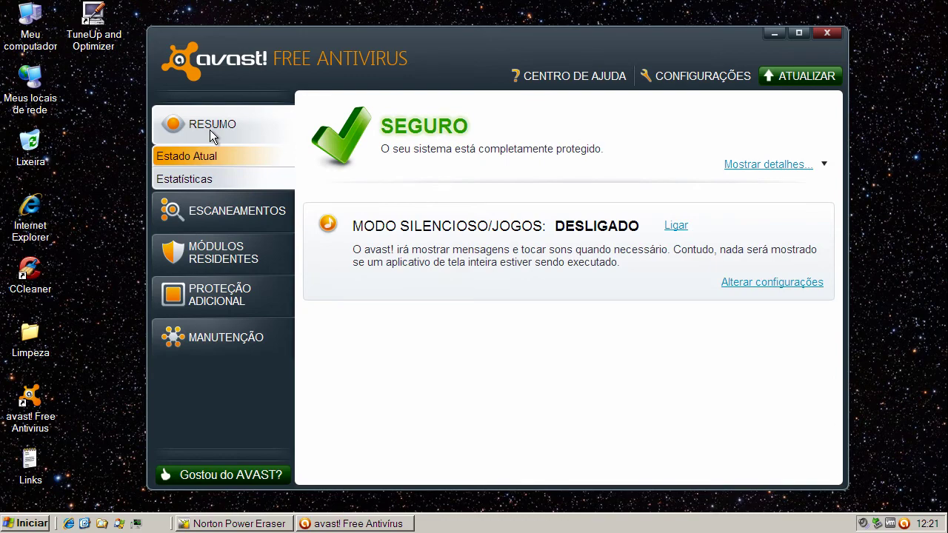